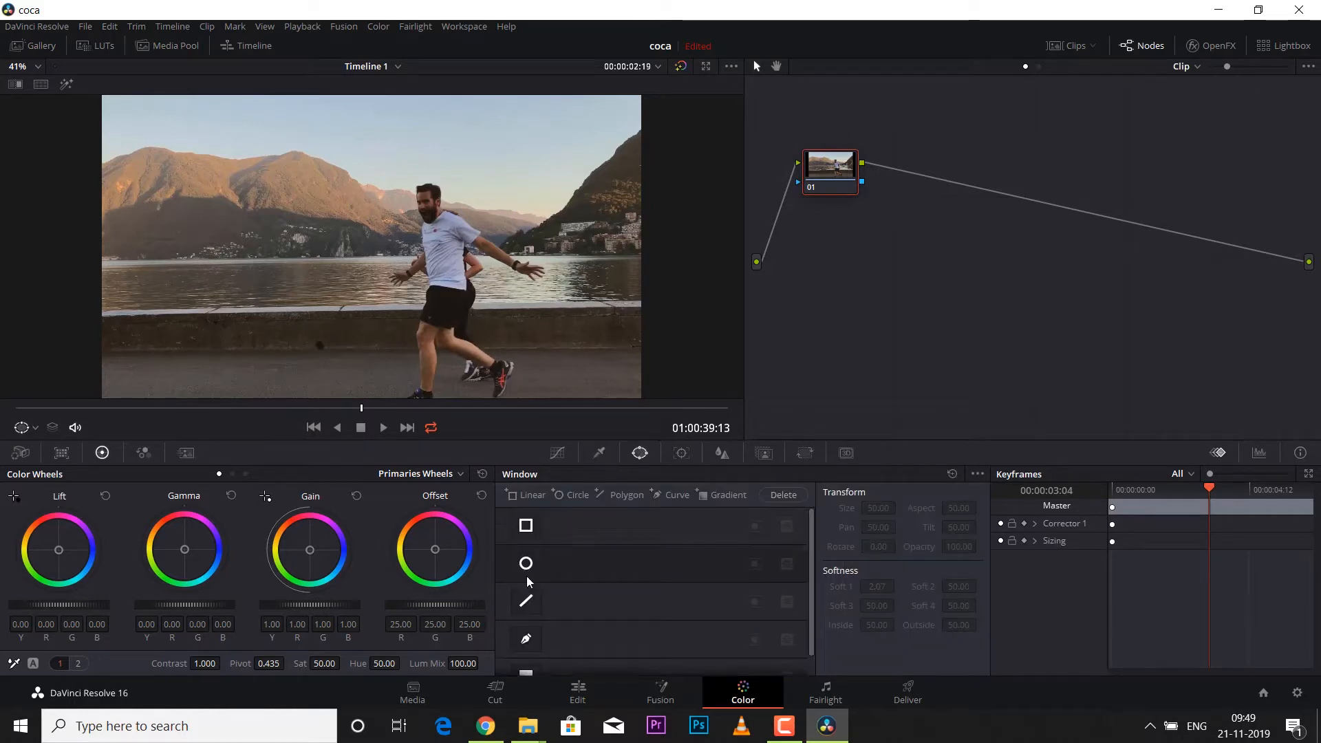
Step: Place a linear window on node 01, shift it slightly and rotate it to about 7.95
scroll(526, 613, up, 1)
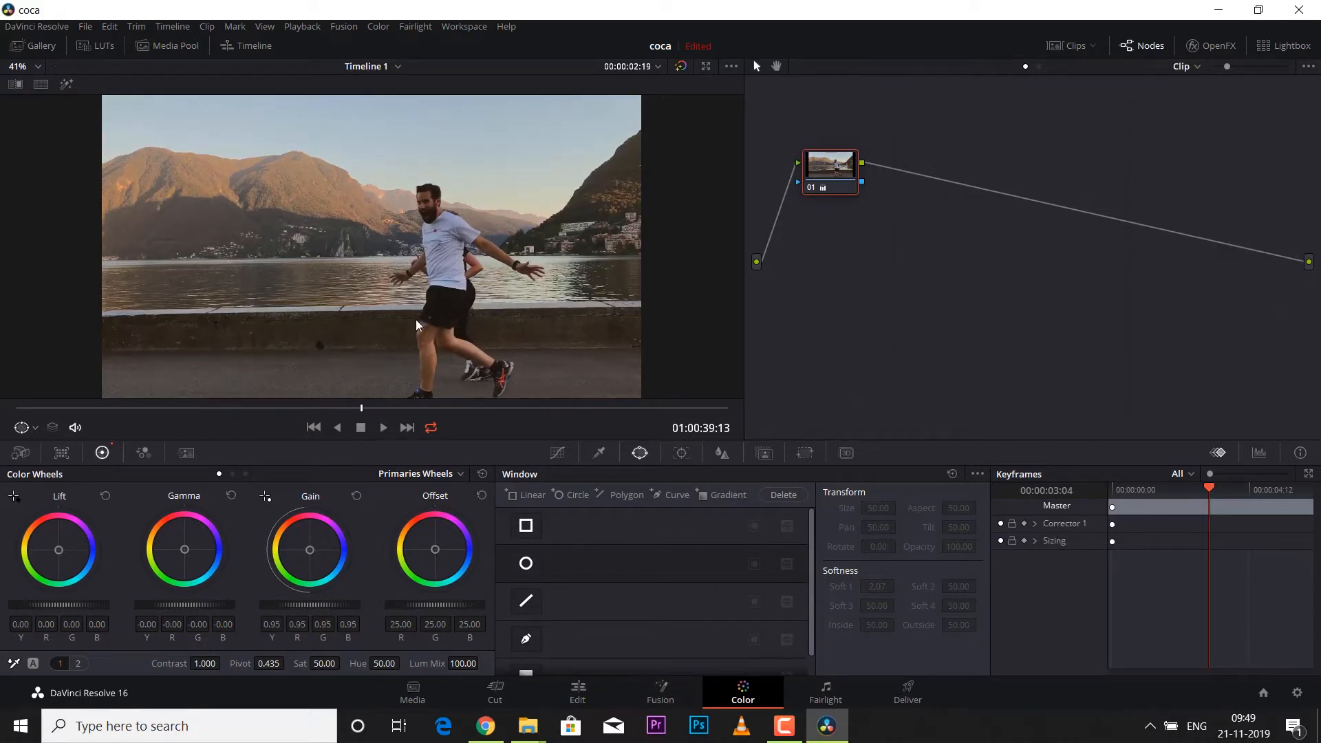
scroll(415, 319, down, 2)
scroll(416, 319, up, 1)
scroll(415, 319, down, 1)
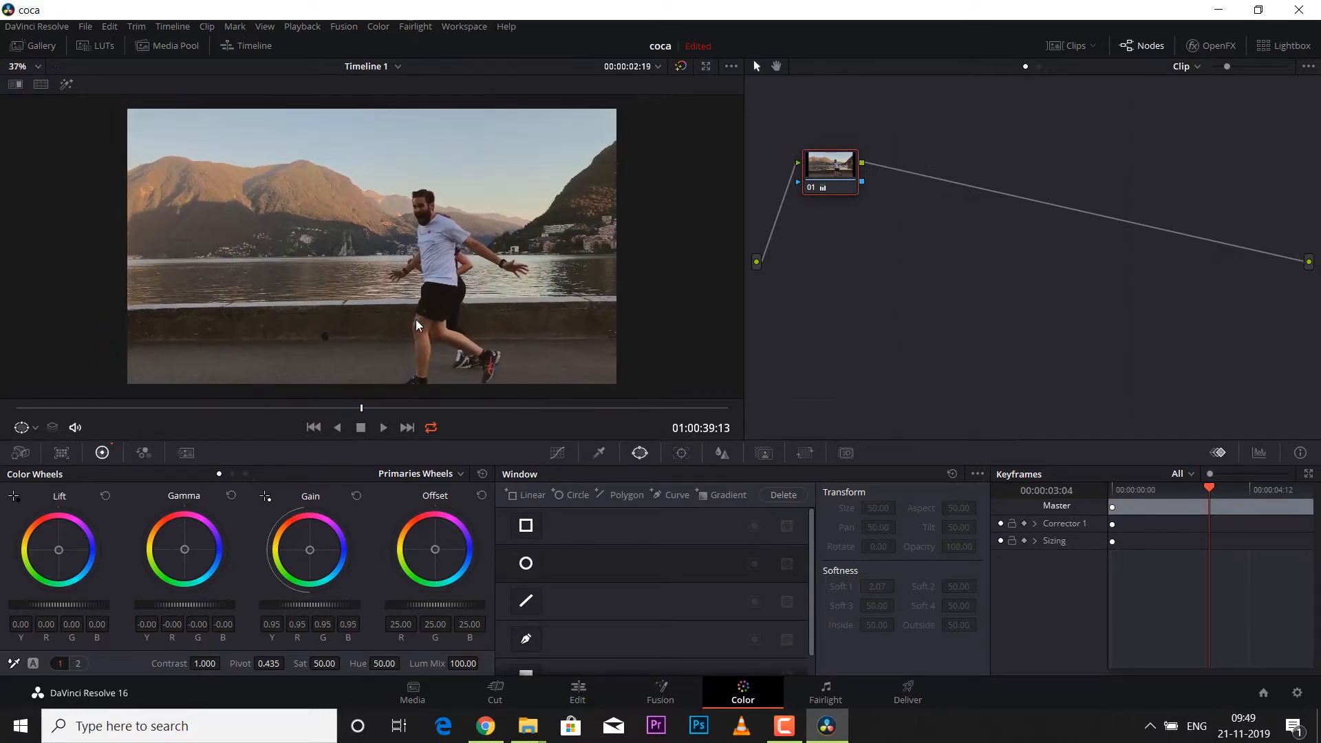
click(527, 527)
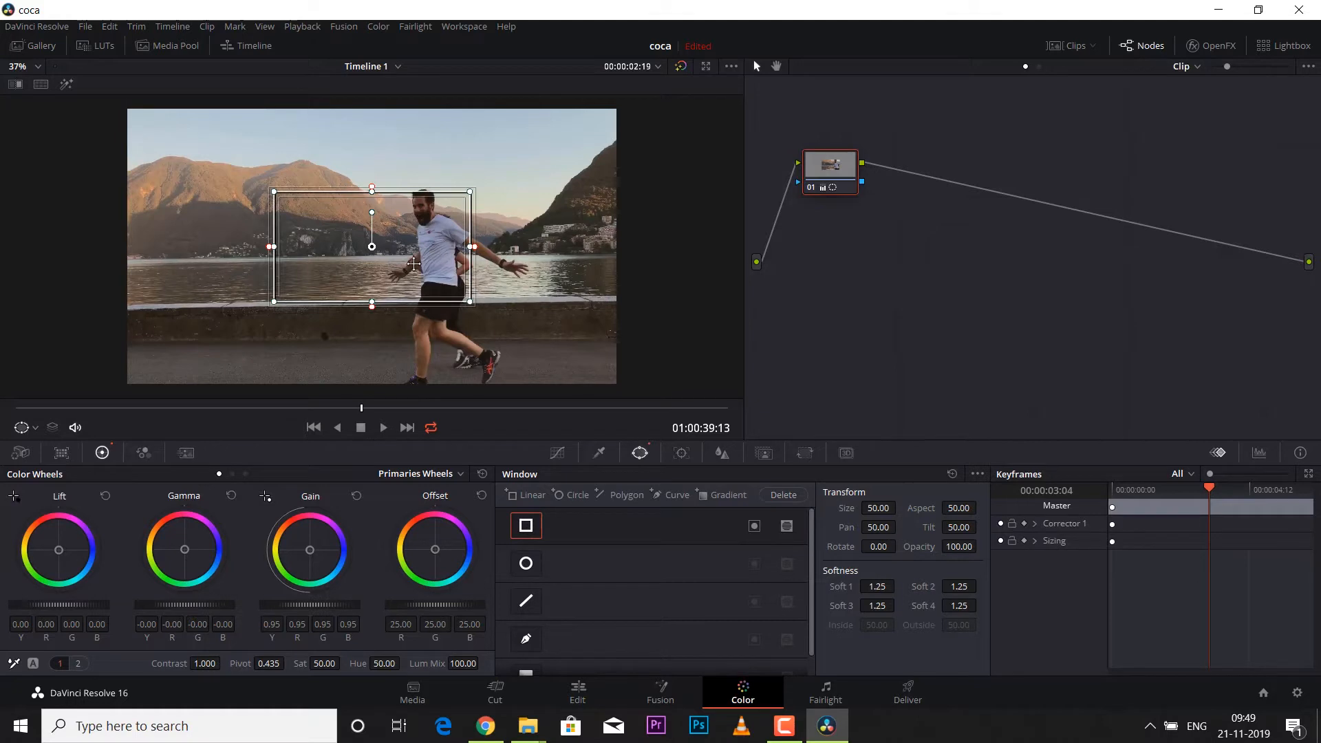
drag(414, 263, 404, 262)
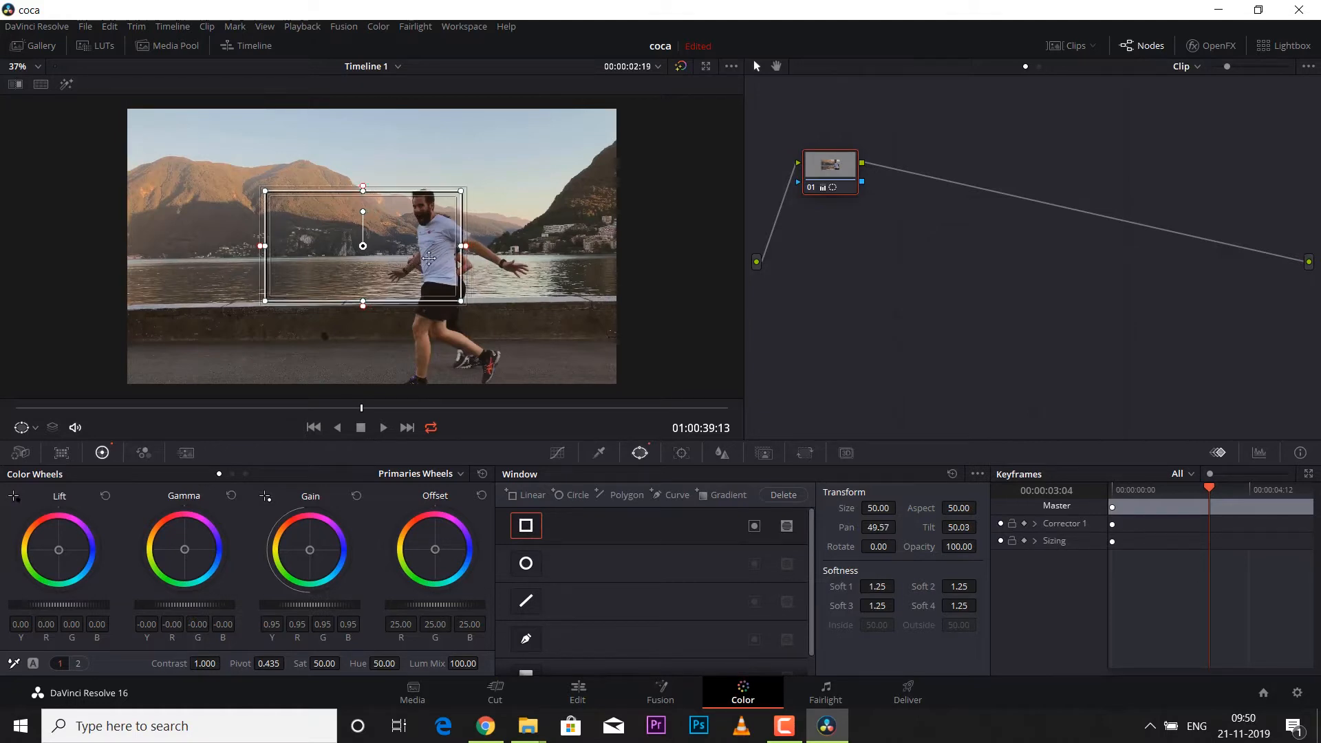
scroll(433, 250, up, 2)
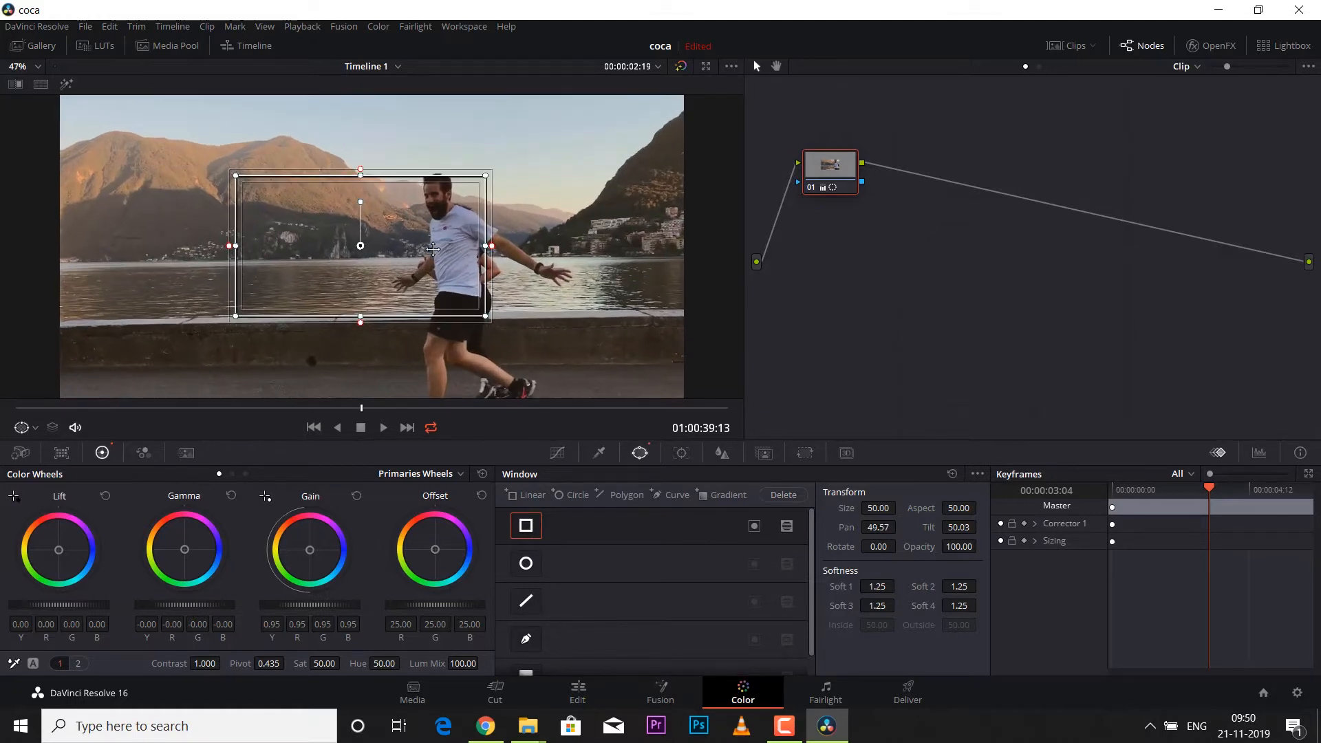
mouse_move(361, 201)
mouse_down()
mouse_move(383, 198)
mouse_move(366, 202)
mouse_up()
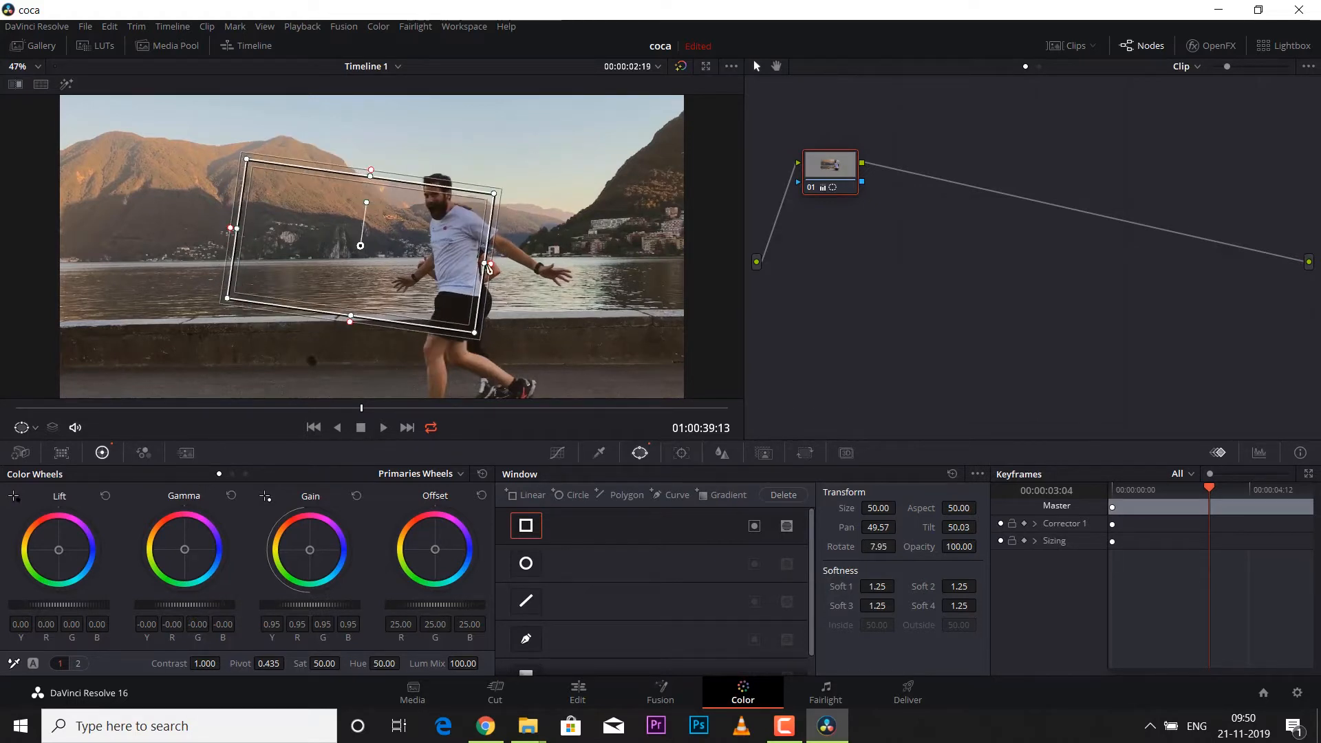
Step: Soften the window's side and lower edges to about 2.86 and 5.58, and try it over the runner with a gain of 1.20
drag(485, 263, 513, 265)
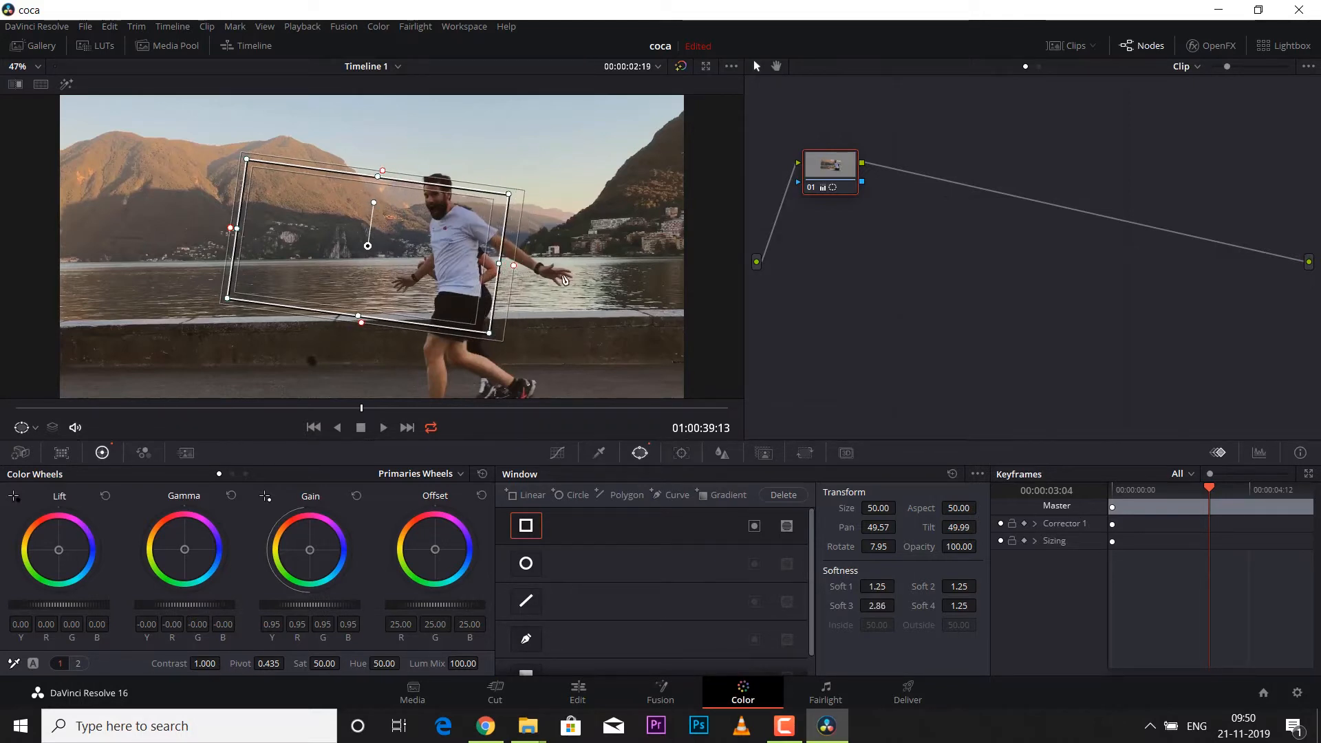
drag(364, 331, 364, 348)
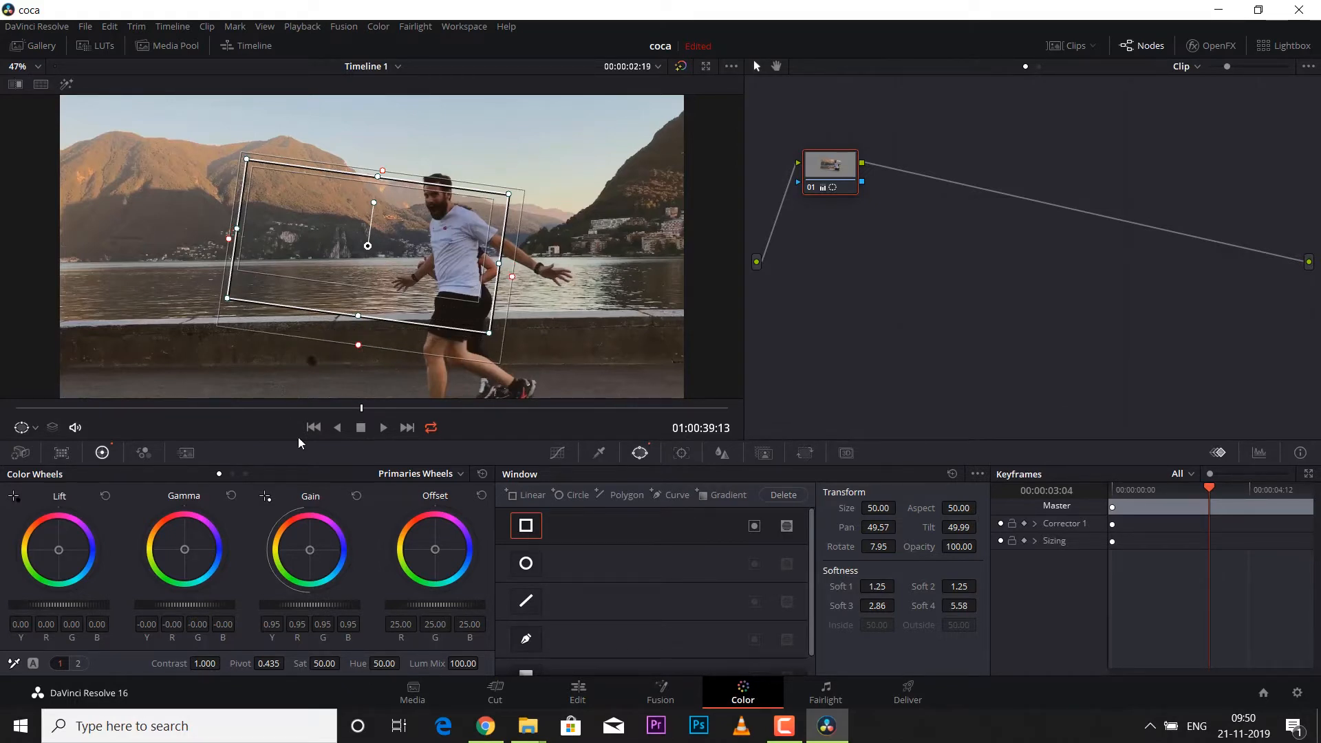
drag(310, 605, 345, 605)
drag(460, 259, 584, 239)
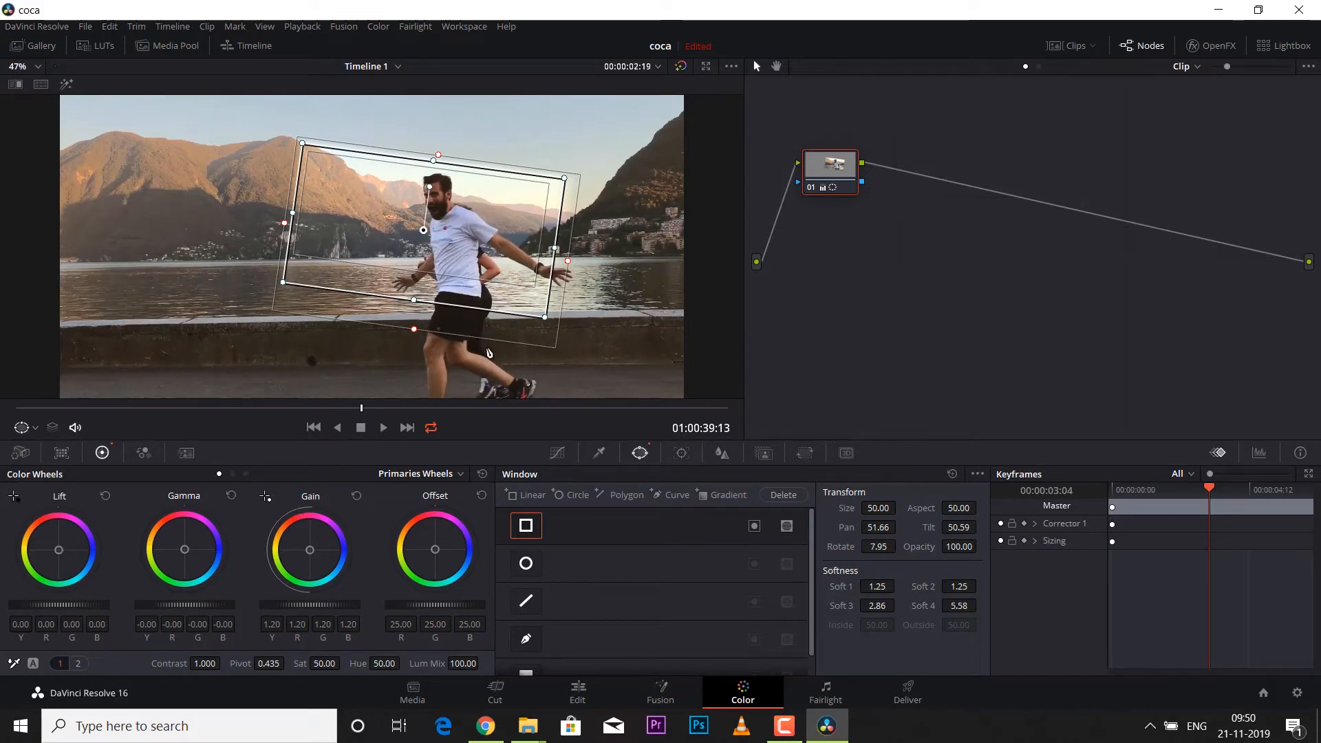
Step: Reset the grade of node 01 and add a serial node after it
right_click(836, 181)
click(848, 187)
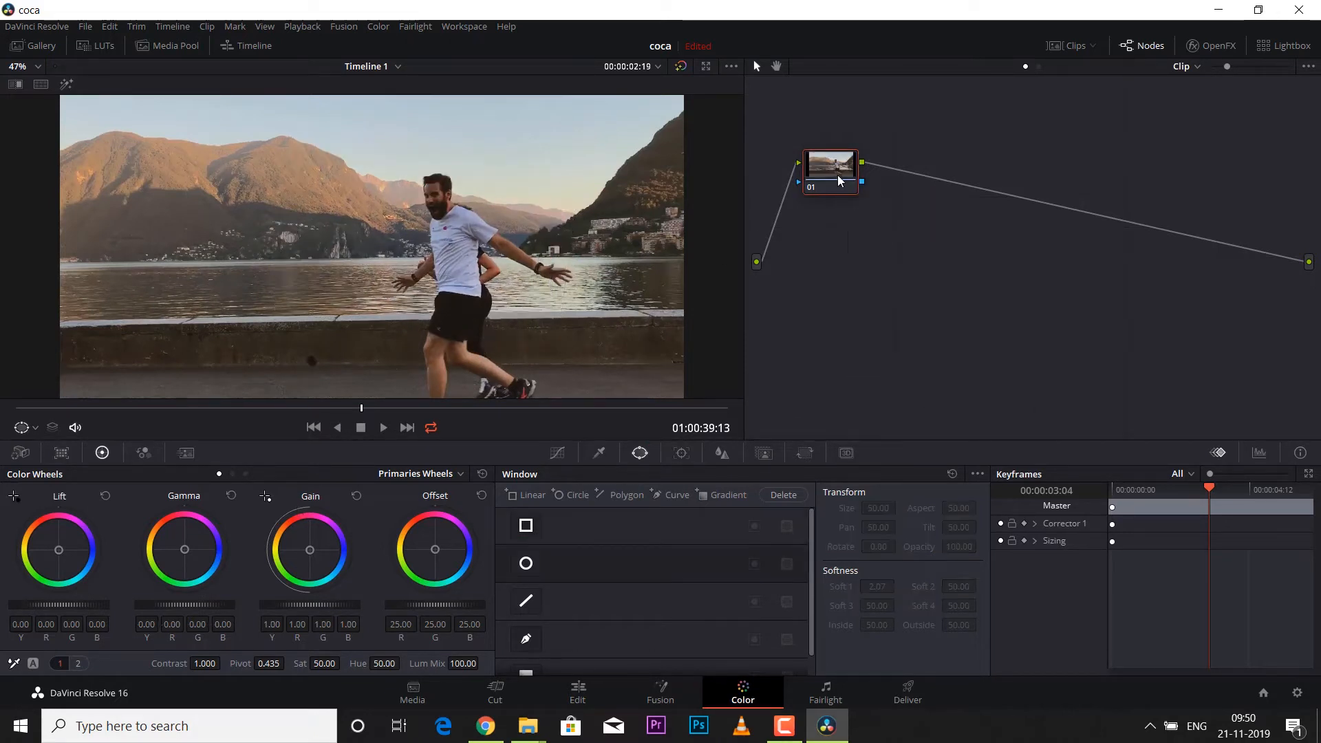
key(alt+s)
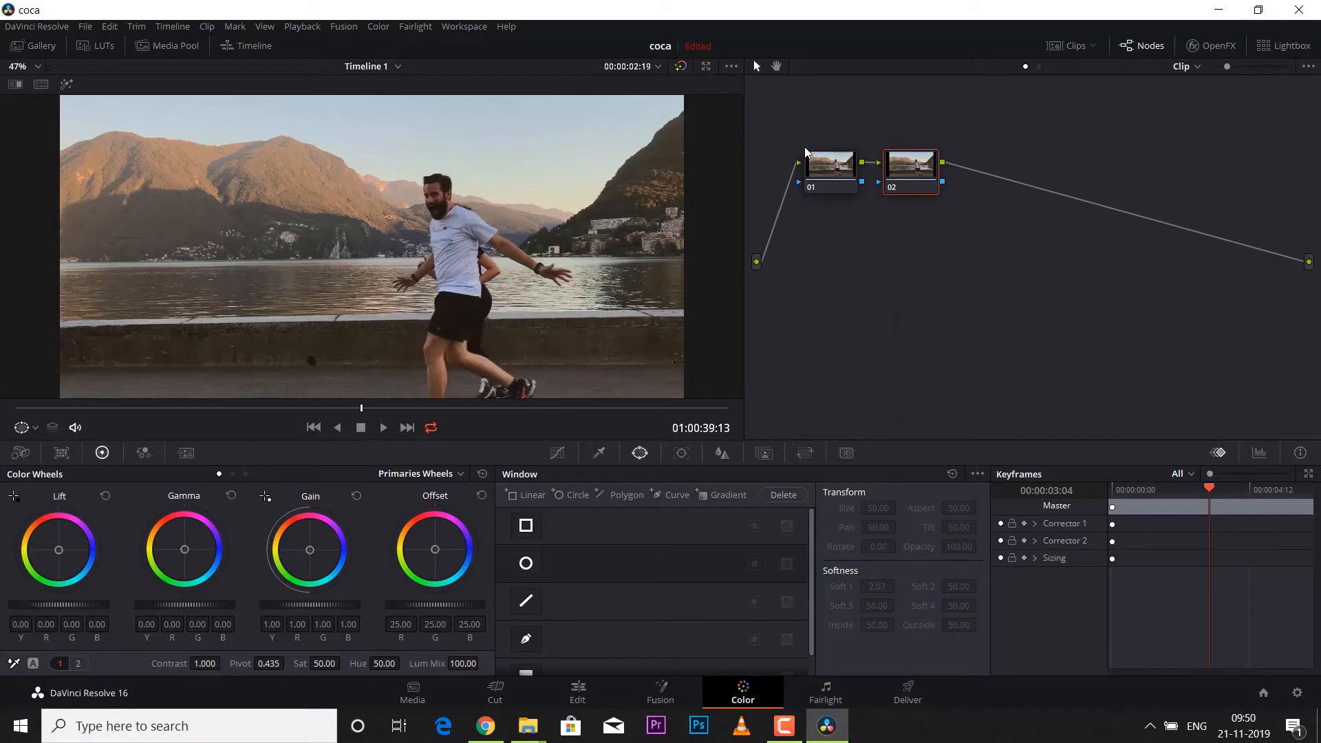
Step: Stretch a linear window on node 02 across the sky and mountains, and soften its lower edge to about 17.87
click(525, 526)
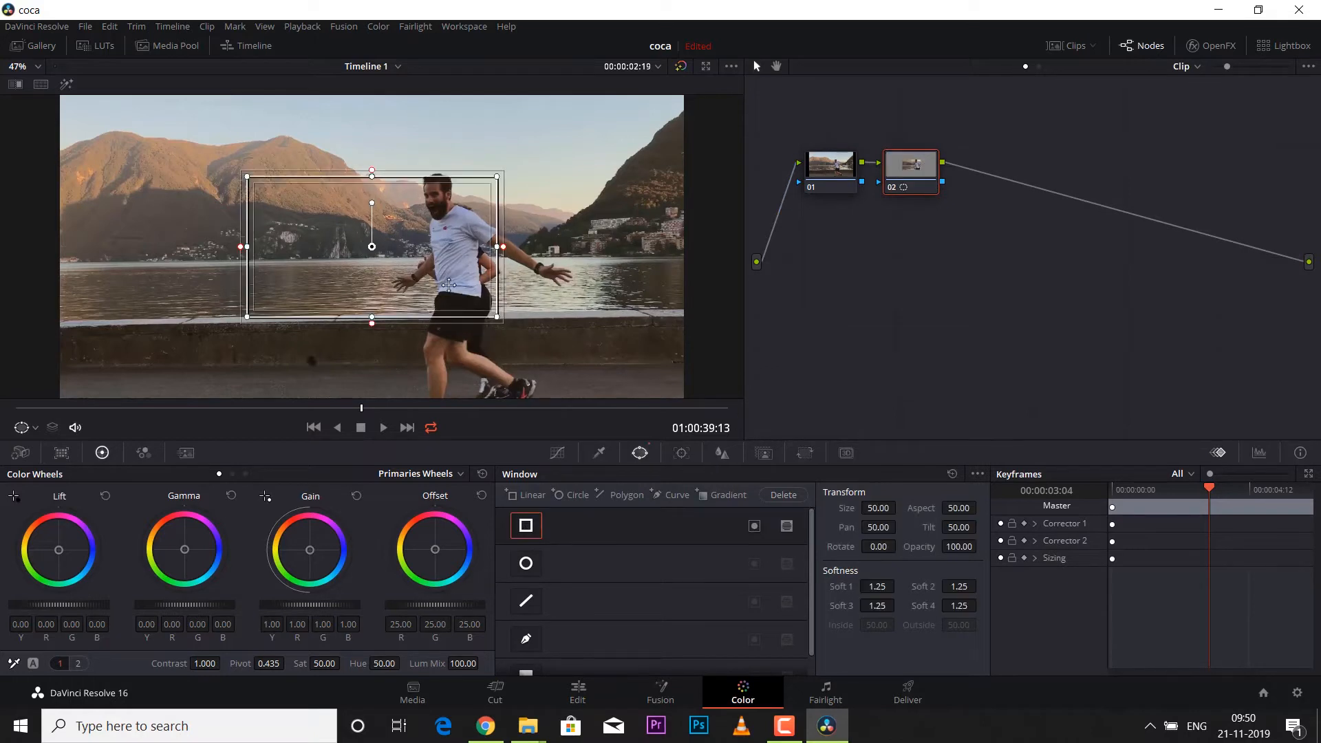
scroll(367, 222, down, 2)
drag(367, 222, 658, 155)
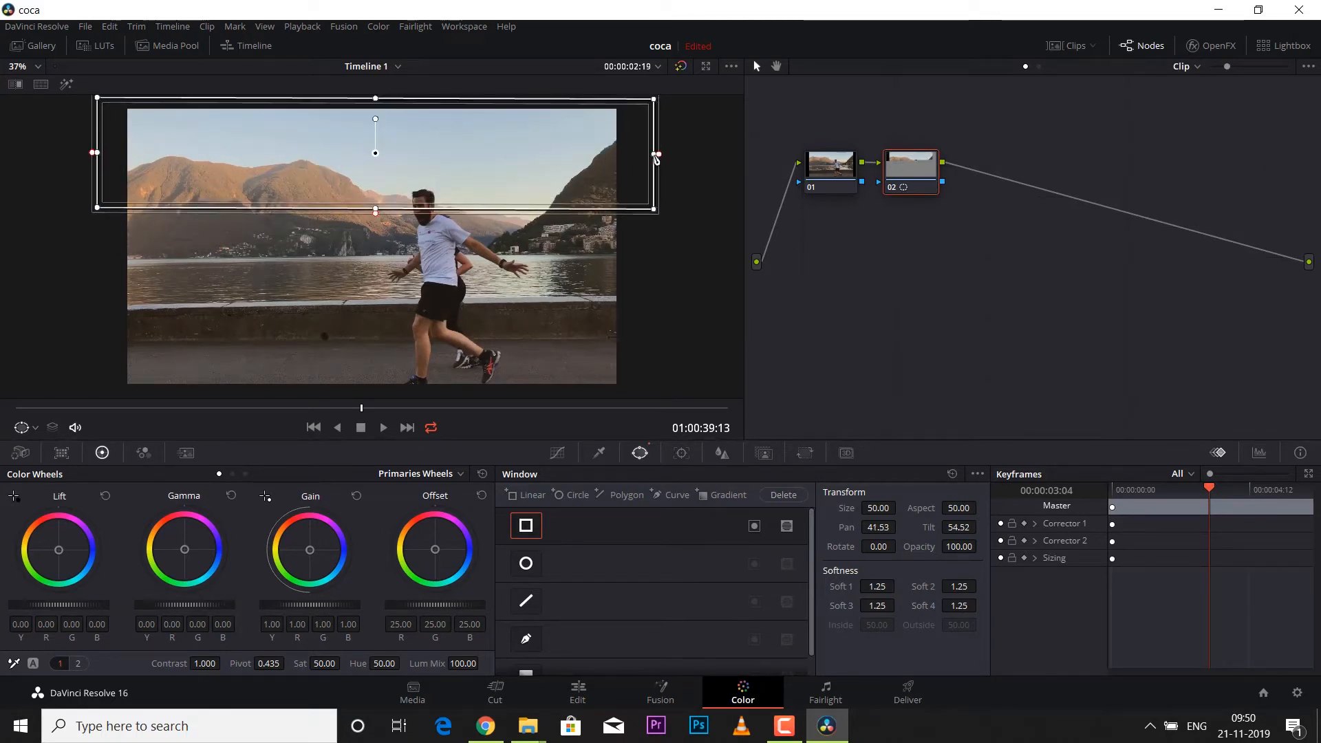
drag(375, 219, 374, 305)
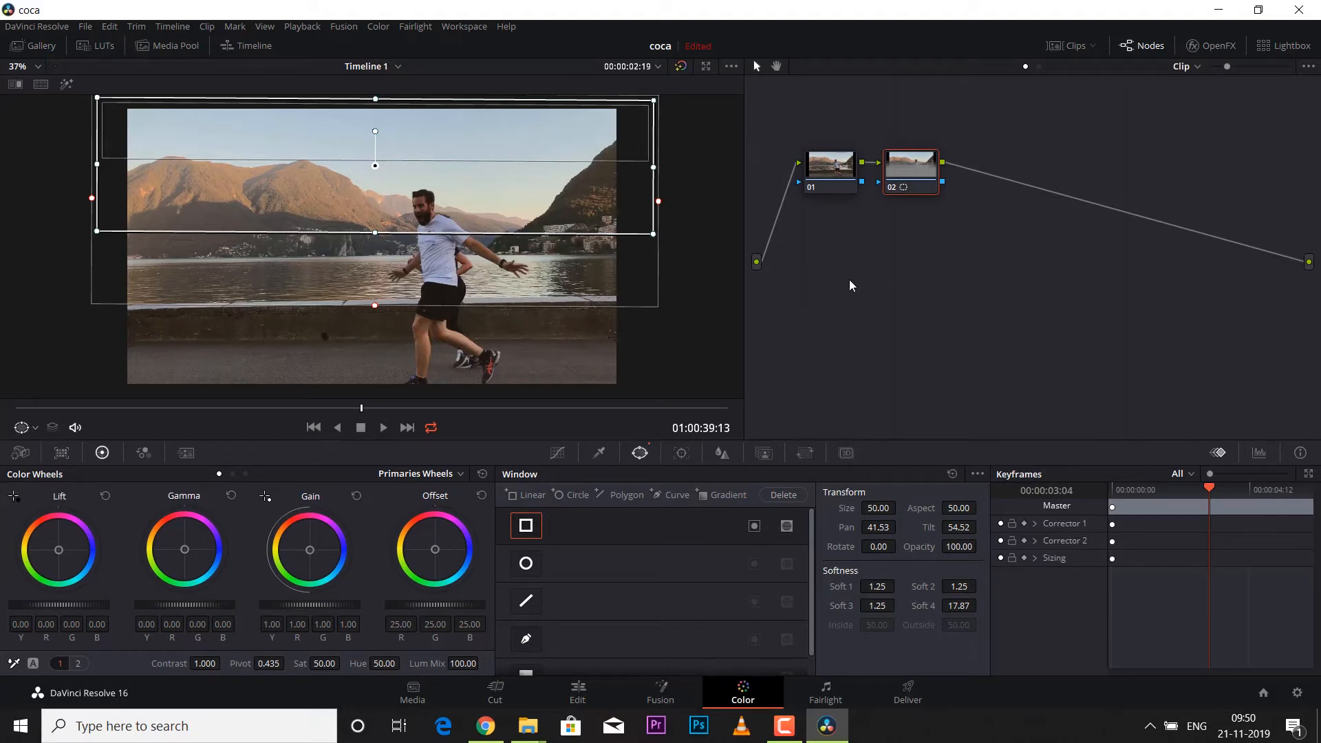
Step: Add an outside node to node 02
right_click(912, 158)
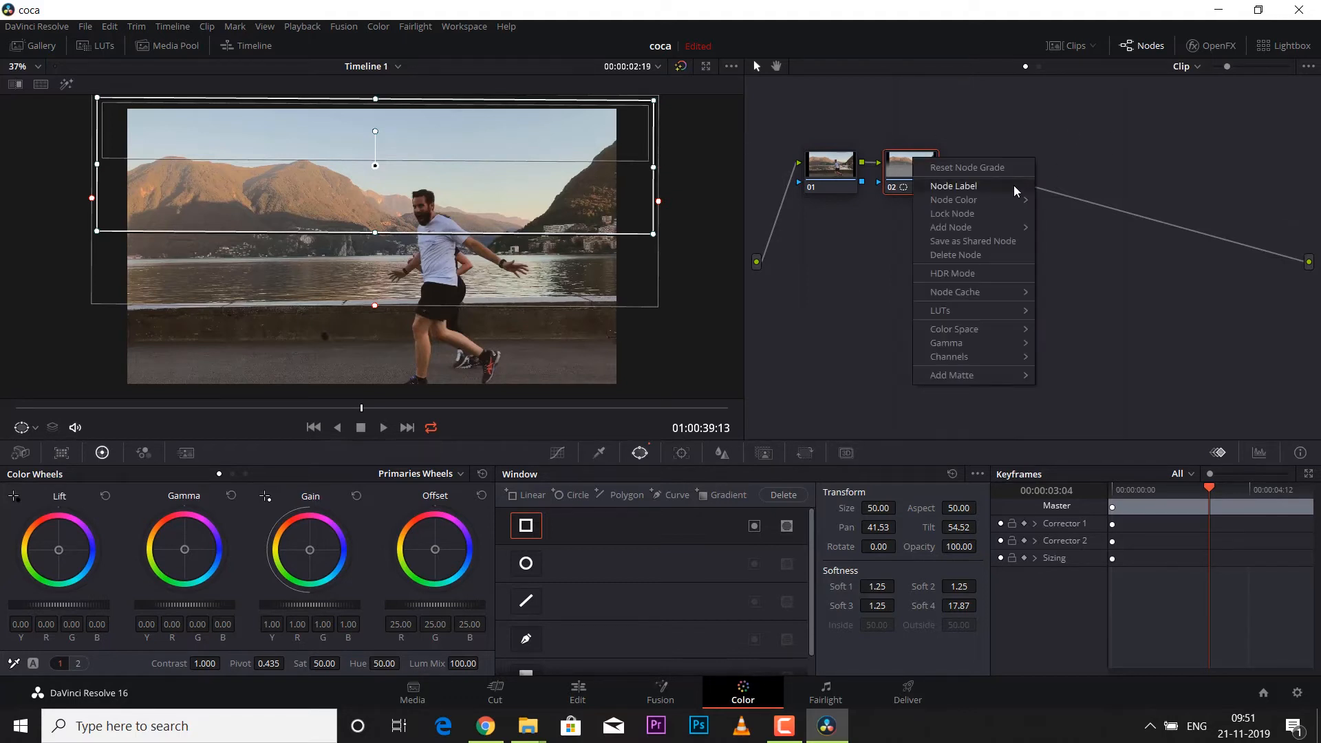
mouse_move(1012, 229)
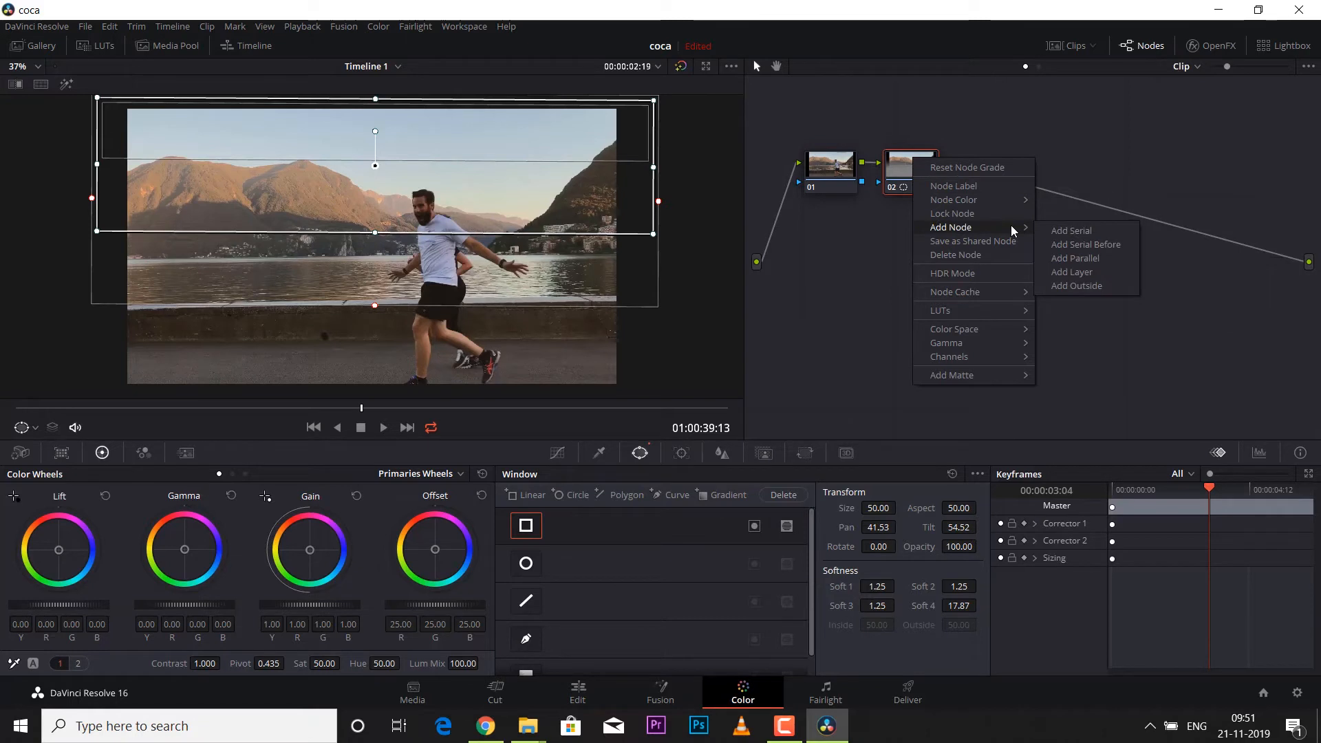
click(1077, 285)
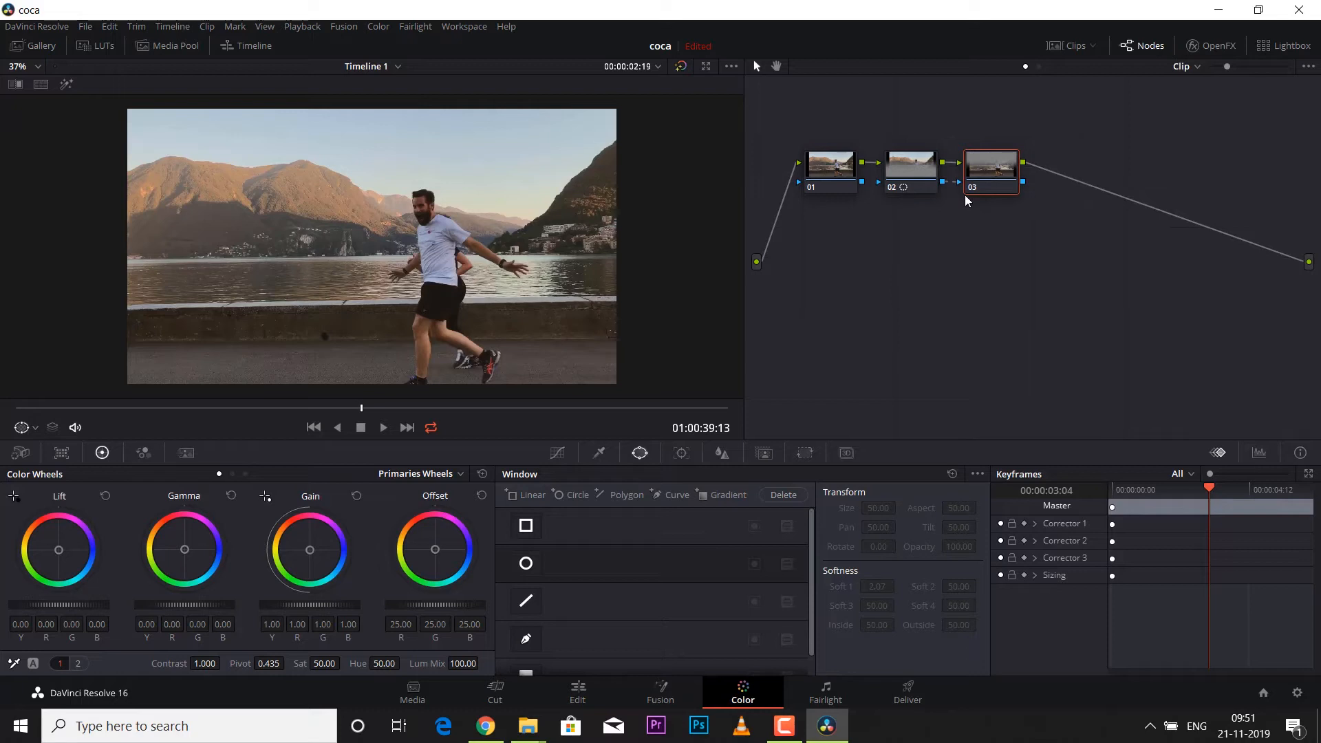
Step: Brighten the area outside the window on node 03 with a gain of about 1.32 and a gamma of about 0.01
click(912, 171)
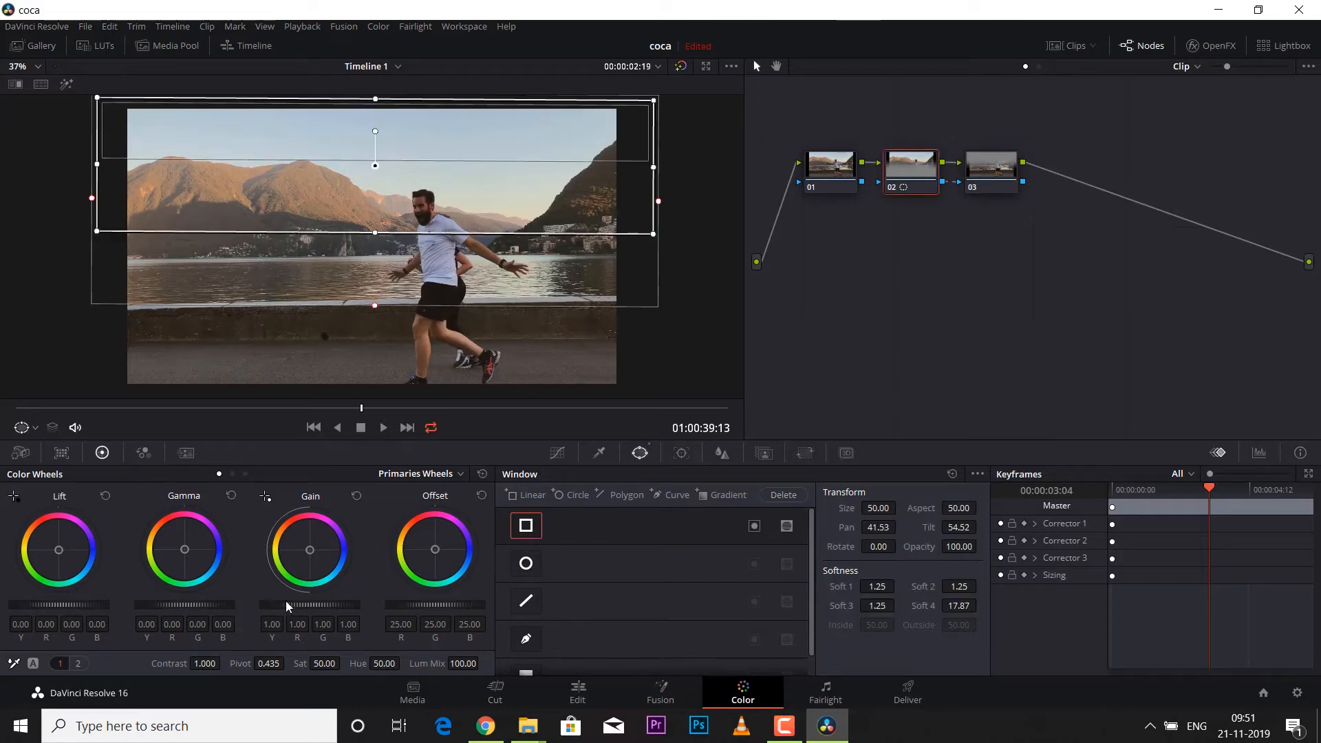
click(975, 166)
drag(309, 605, 340, 605)
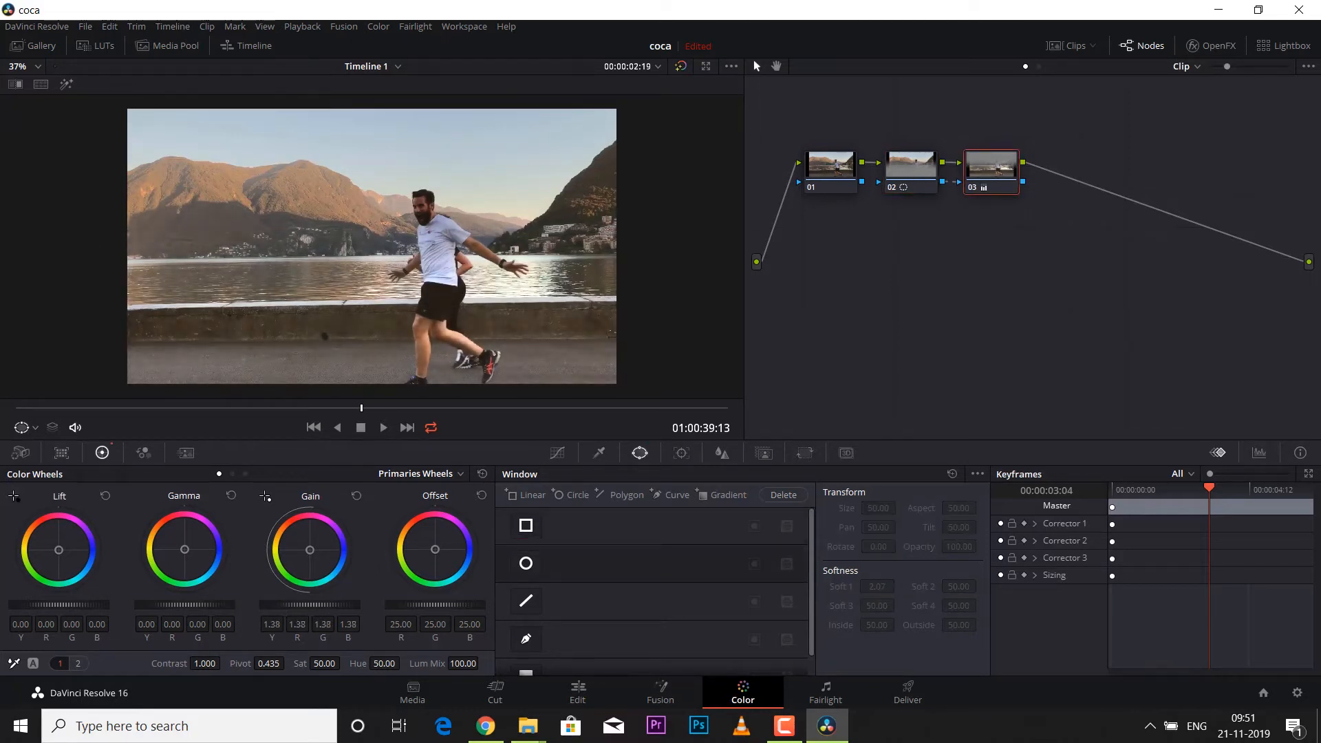
mouse_move(198, 605)
mouse_down()
mouse_move(187, 605)
mouse_move(205, 605)
mouse_up()
Step: Adjust the gain of node 02 and raise its window's lower edge, and compare the shot with the grades bypassed
click(912, 169)
drag(321, 605, 313, 605)
drag(375, 234, 372, 180)
click(986, 166)
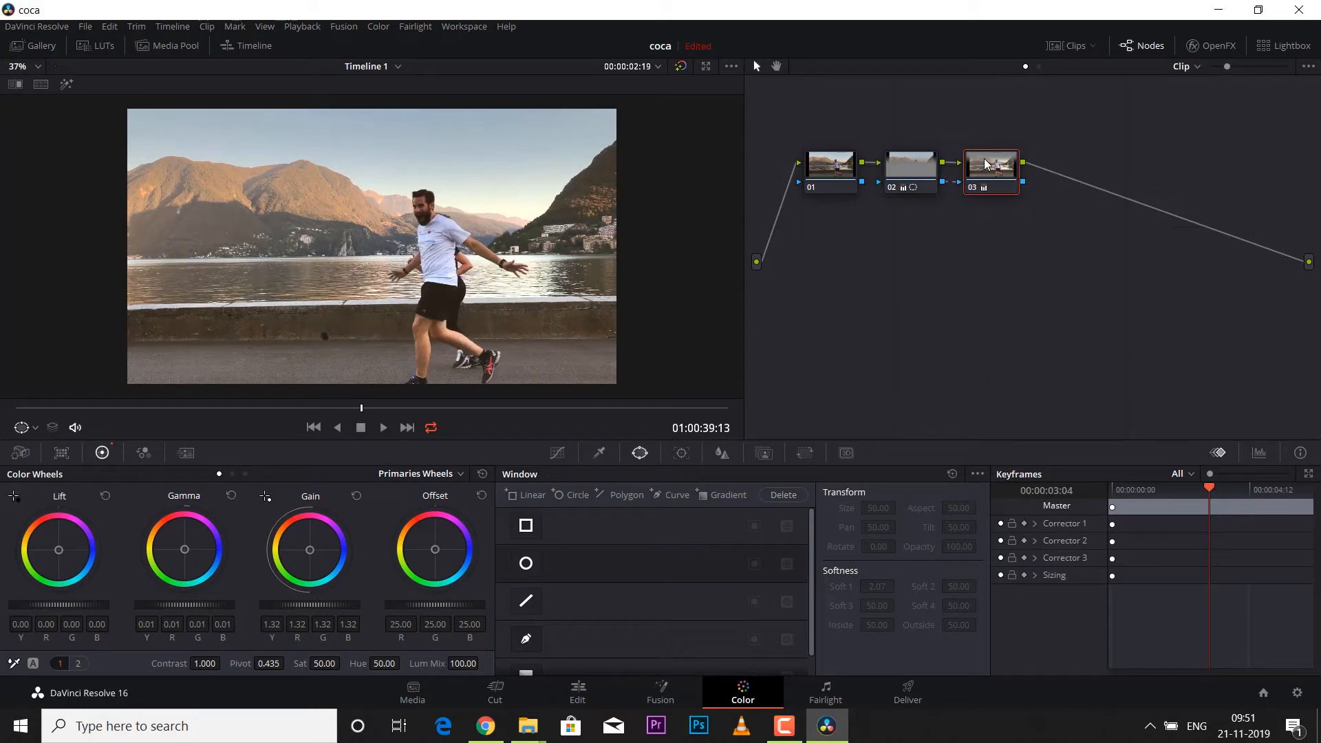
click(680, 66)
click(681, 66)
Step: Add a serial node and outline the sky with a curve window along the ridge, softened about 2.06 inside and 0.70 outside
key(alt+s)
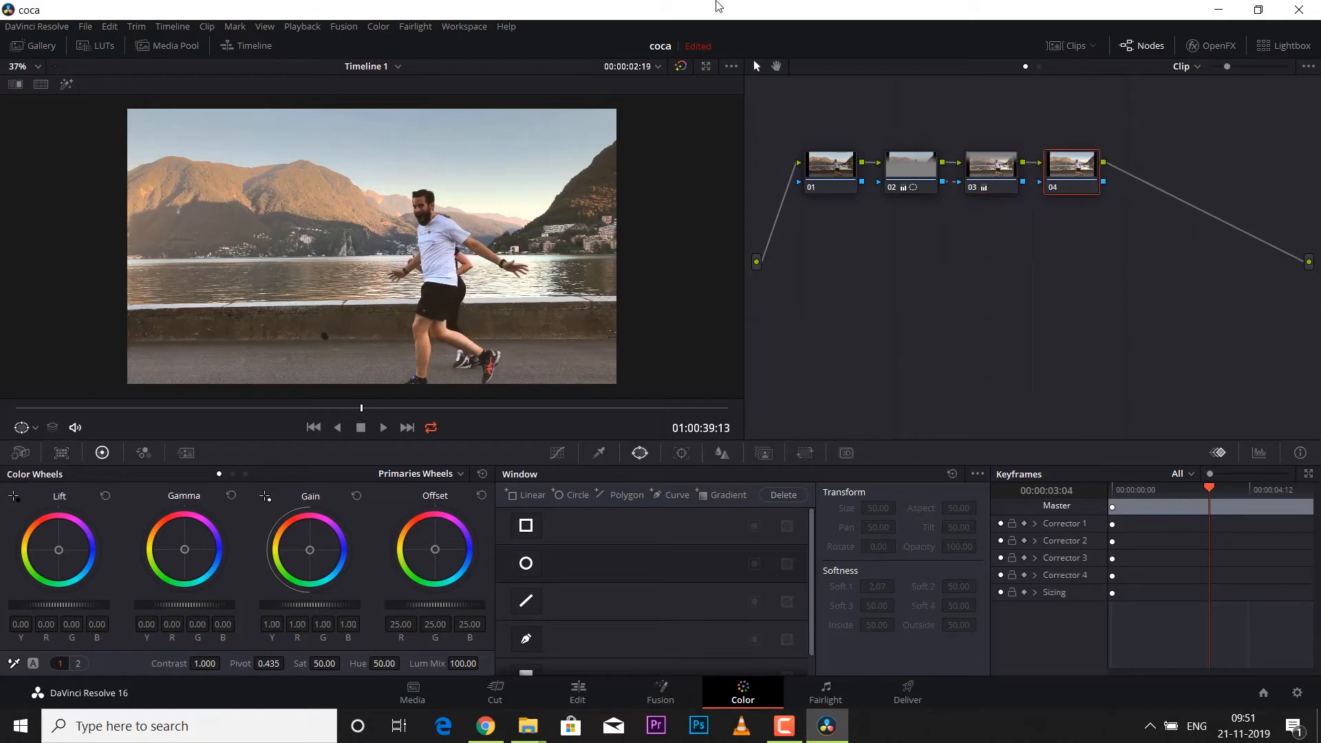
click(532, 638)
click(122, 178)
click(139, 169)
click(150, 161)
click(173, 158)
click(189, 159)
click(204, 164)
click(233, 166)
click(270, 163)
click(291, 163)
click(303, 161)
click(338, 169)
click(354, 181)
click(385, 192)
click(399, 196)
click(423, 190)
click(431, 190)
click(445, 198)
click(438, 205)
click(469, 207)
click(528, 223)
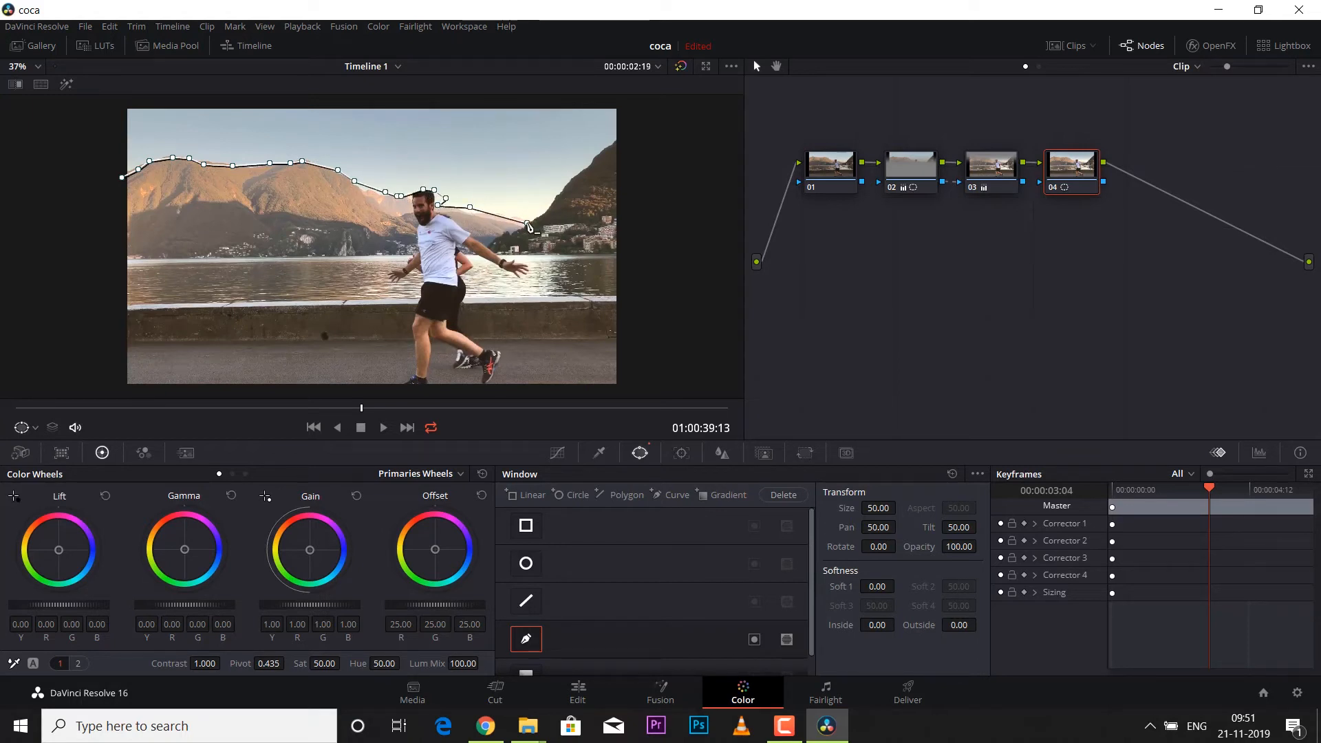
click(547, 210)
click(564, 189)
click(590, 164)
click(605, 147)
click(617, 142)
click(625, 105)
click(90, 105)
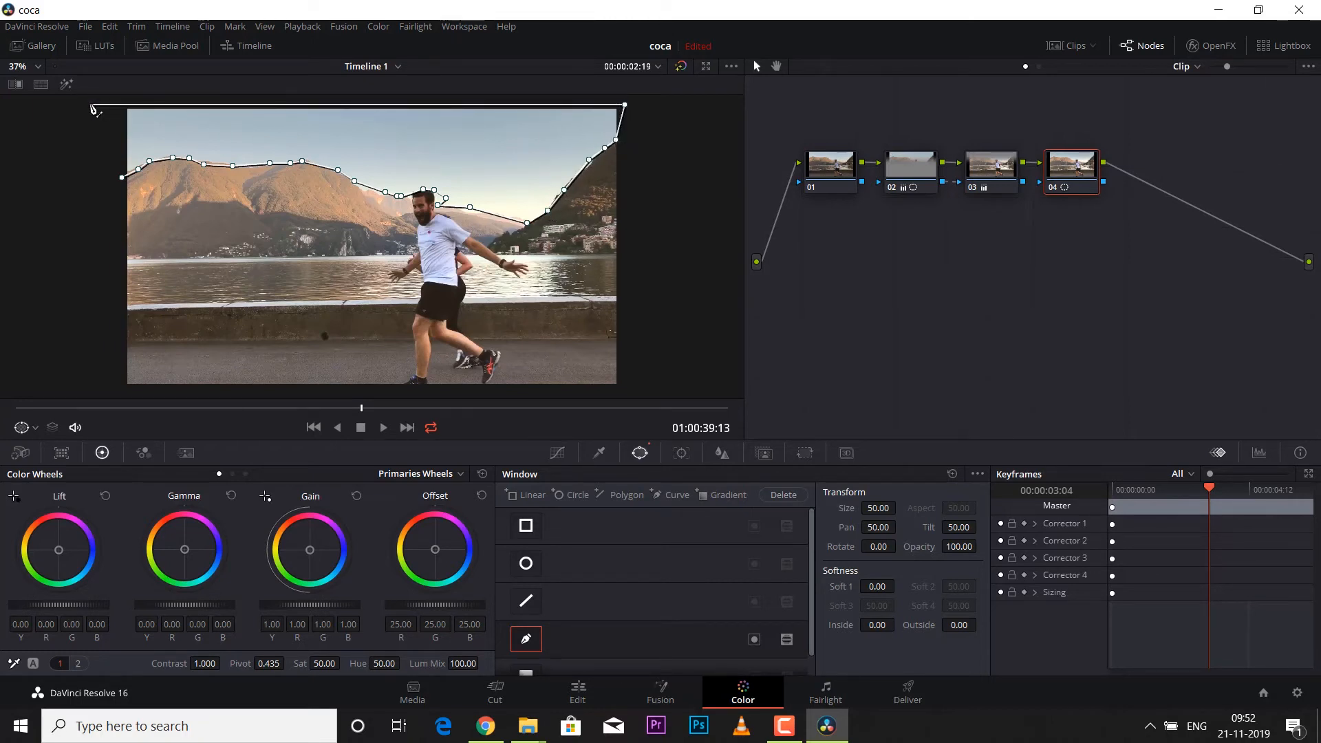
click(122, 178)
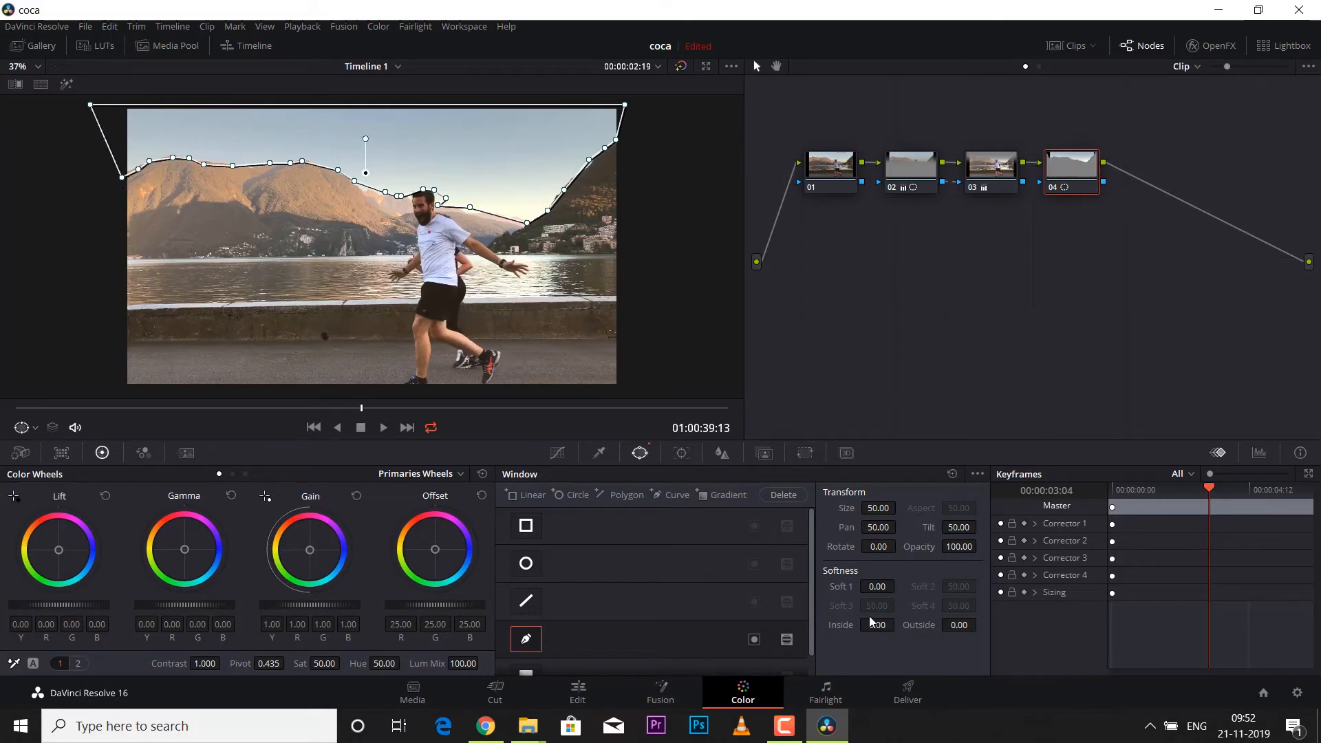
drag(899, 625, 970, 624)
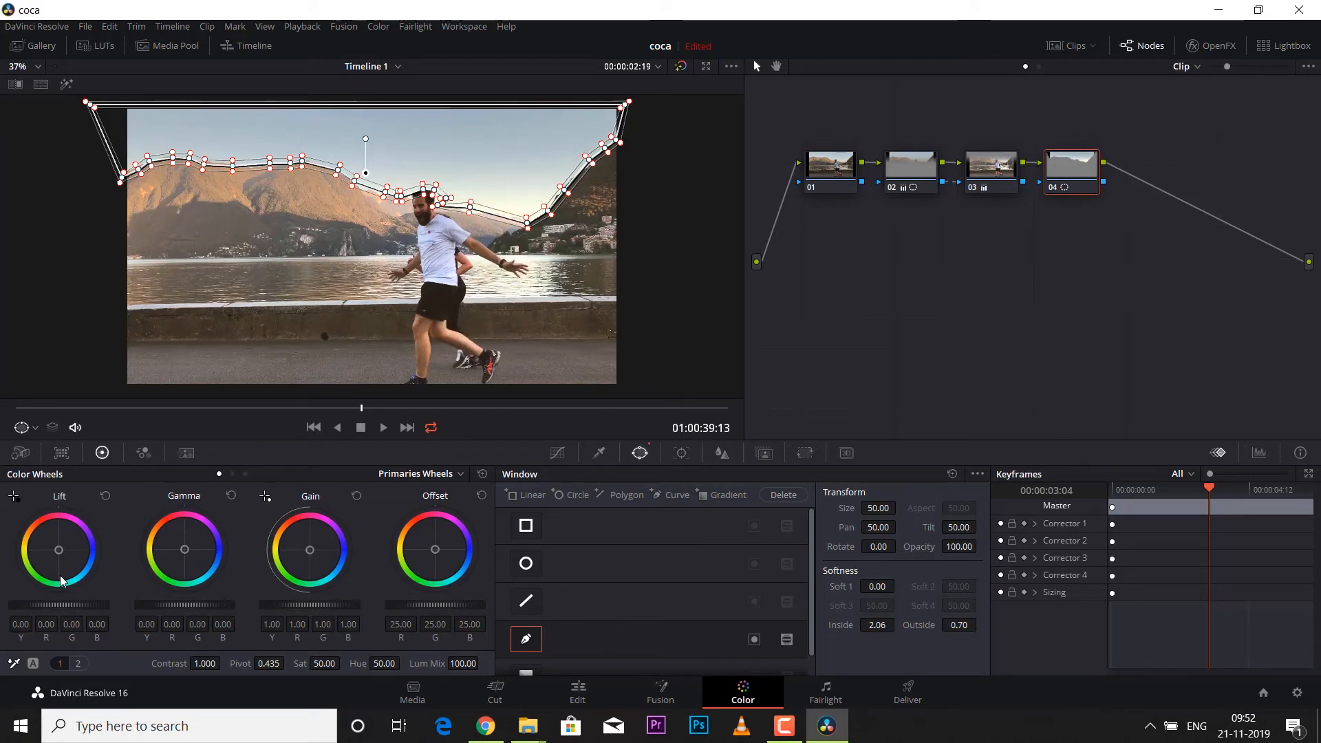
Step: Add another serial node with a gradient window and shift the gradient up toward the mountains
key(alt+s)
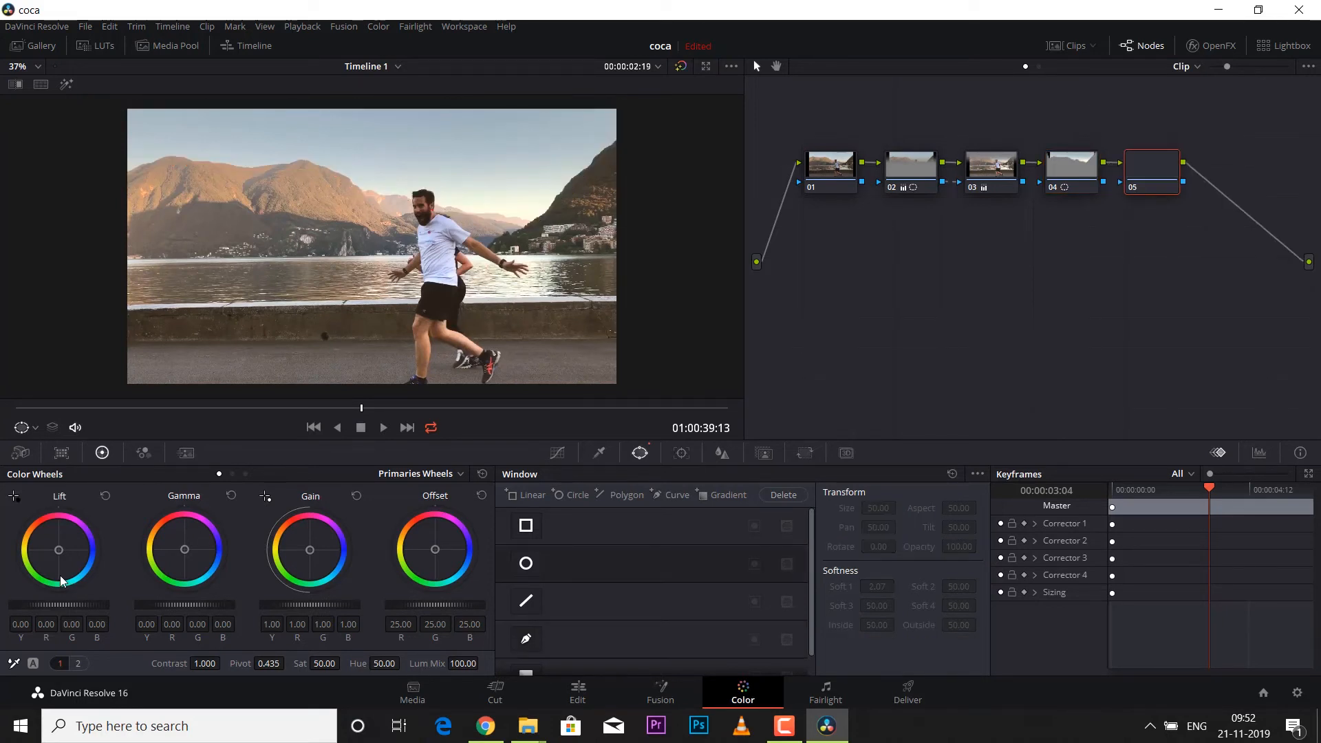
scroll(537, 617, down, 1)
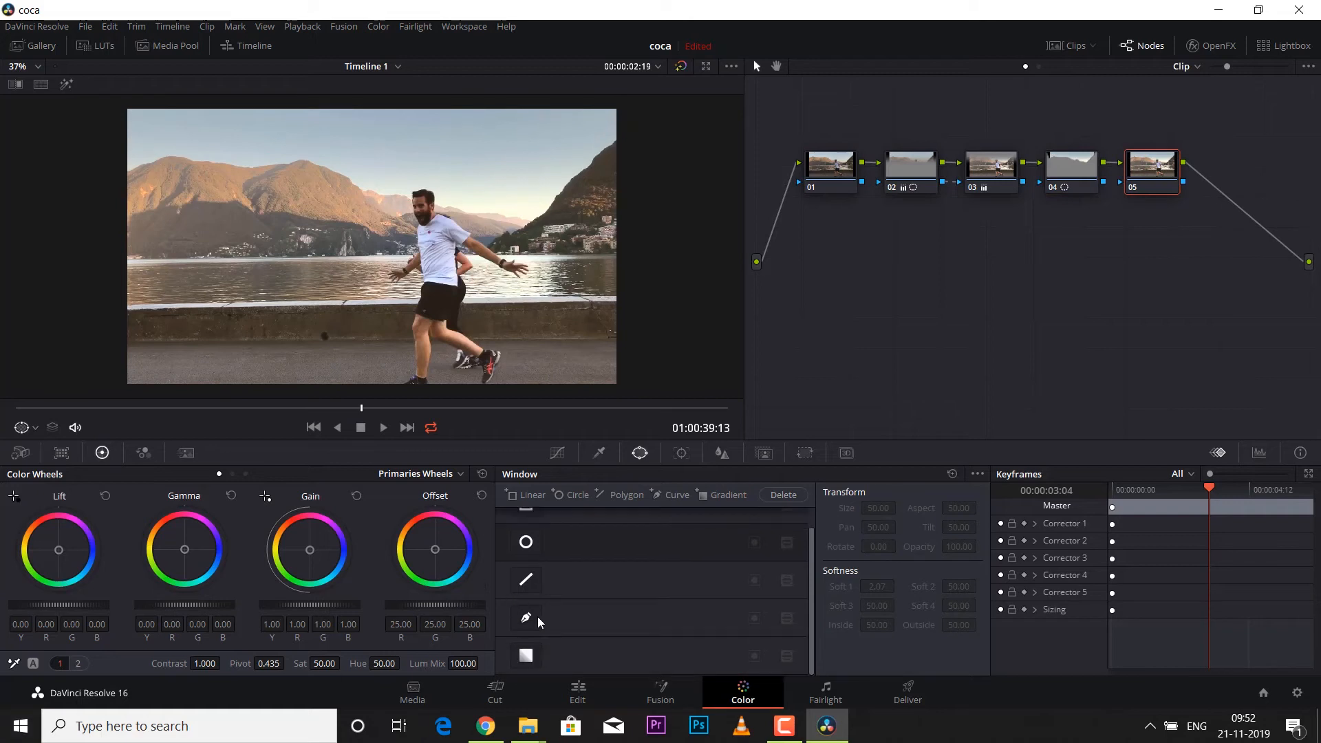
click(526, 656)
drag(369, 251, 366, 203)
Step: Using the Highlight view, adjust the gradient to about pan 51.07, tilt 53.97, rotation -1.77 and softness 4.38, and leave the view
click(265, 26)
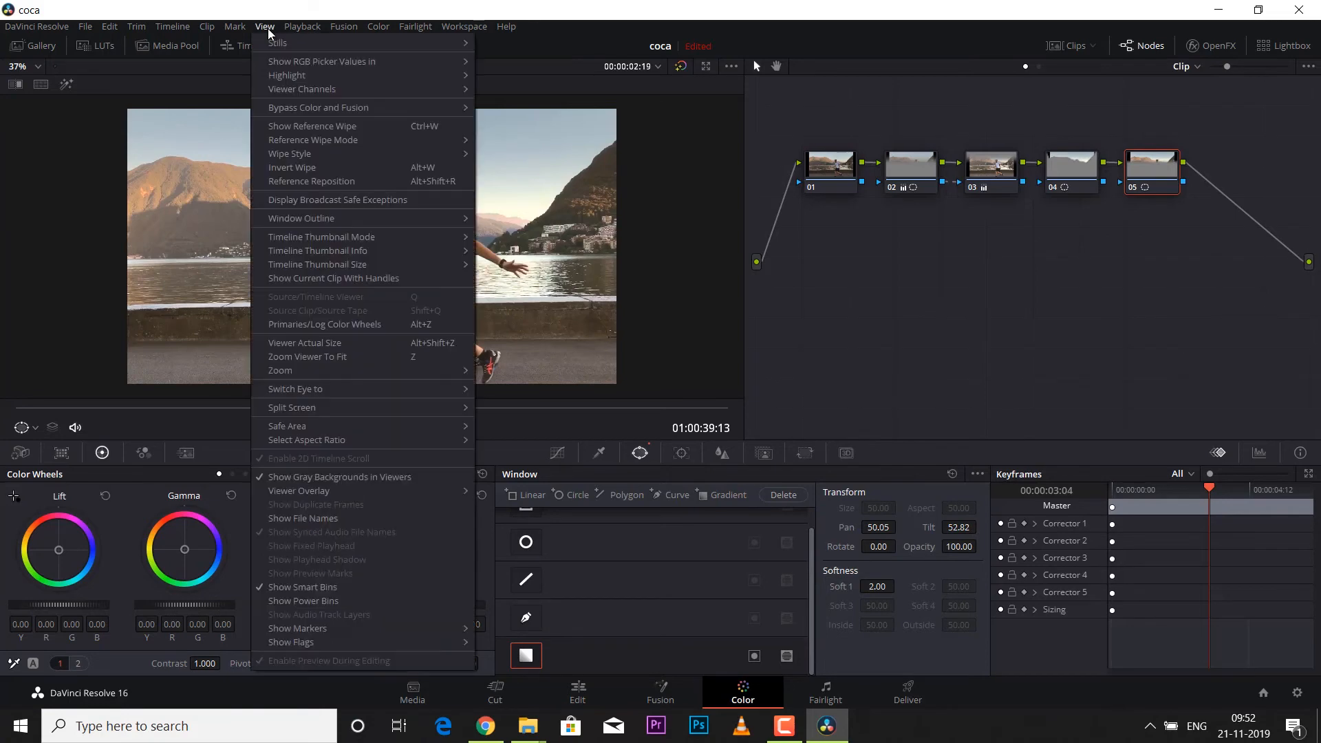
mouse_move(286, 75)
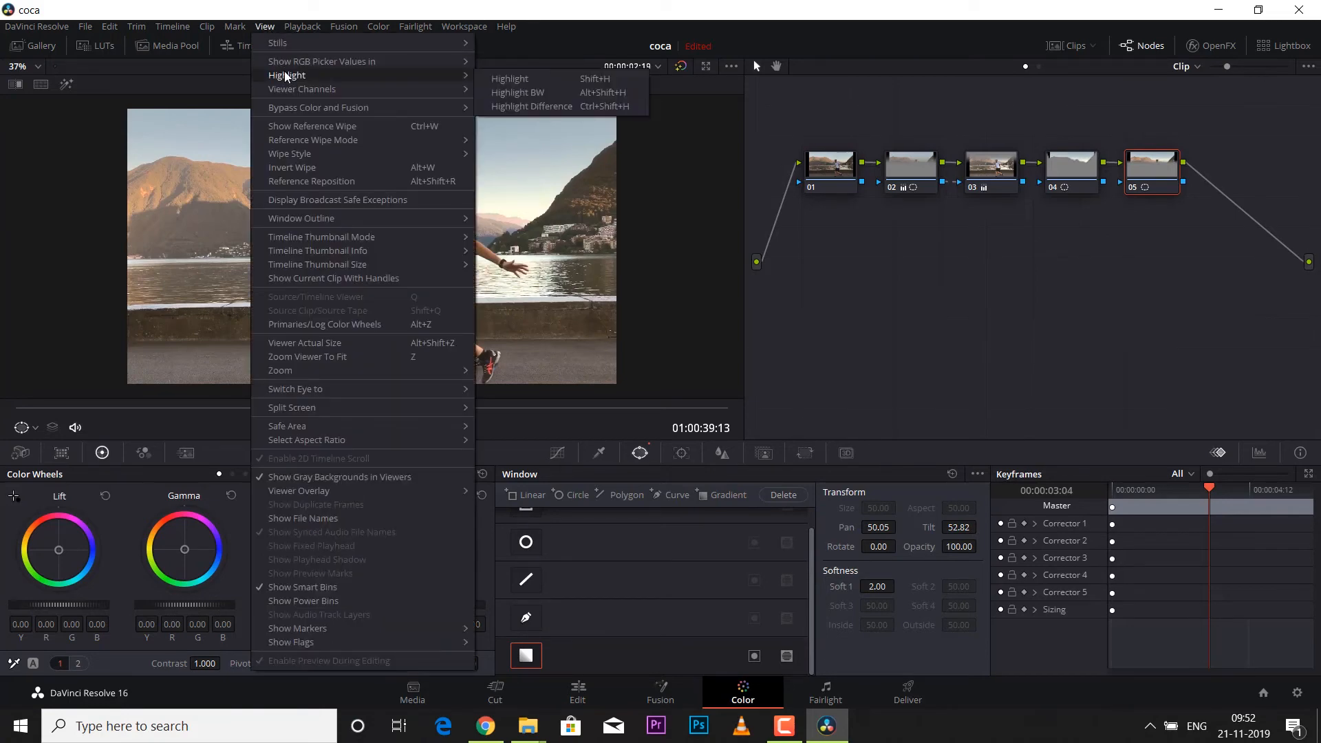
click(490, 80)
mouse_move(370, 192)
mouse_down()
mouse_move(355, 148)
mouse_move(359, 172)
mouse_up()
drag(358, 226, 355, 266)
drag(369, 175, 406, 167)
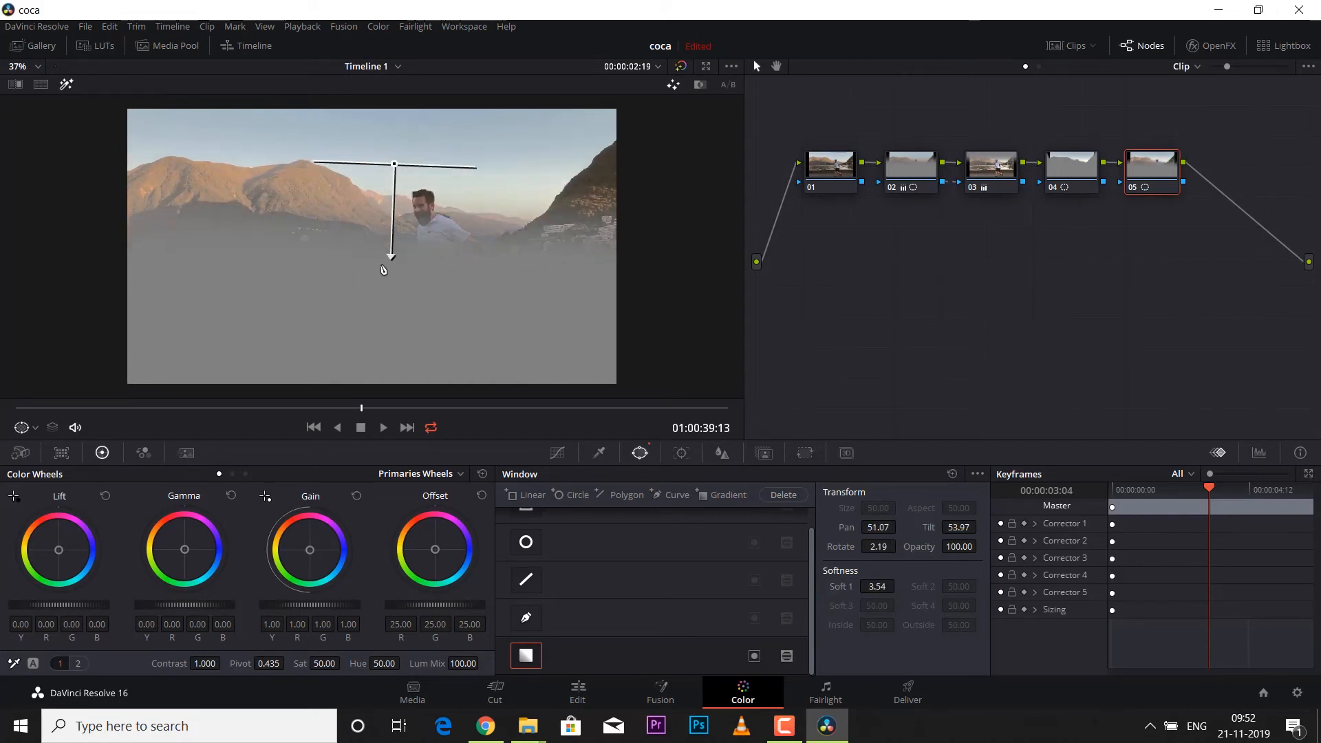
mouse_move(391, 256)
mouse_down()
mouse_move(400, 310)
mouse_move(397, 275)
mouse_up()
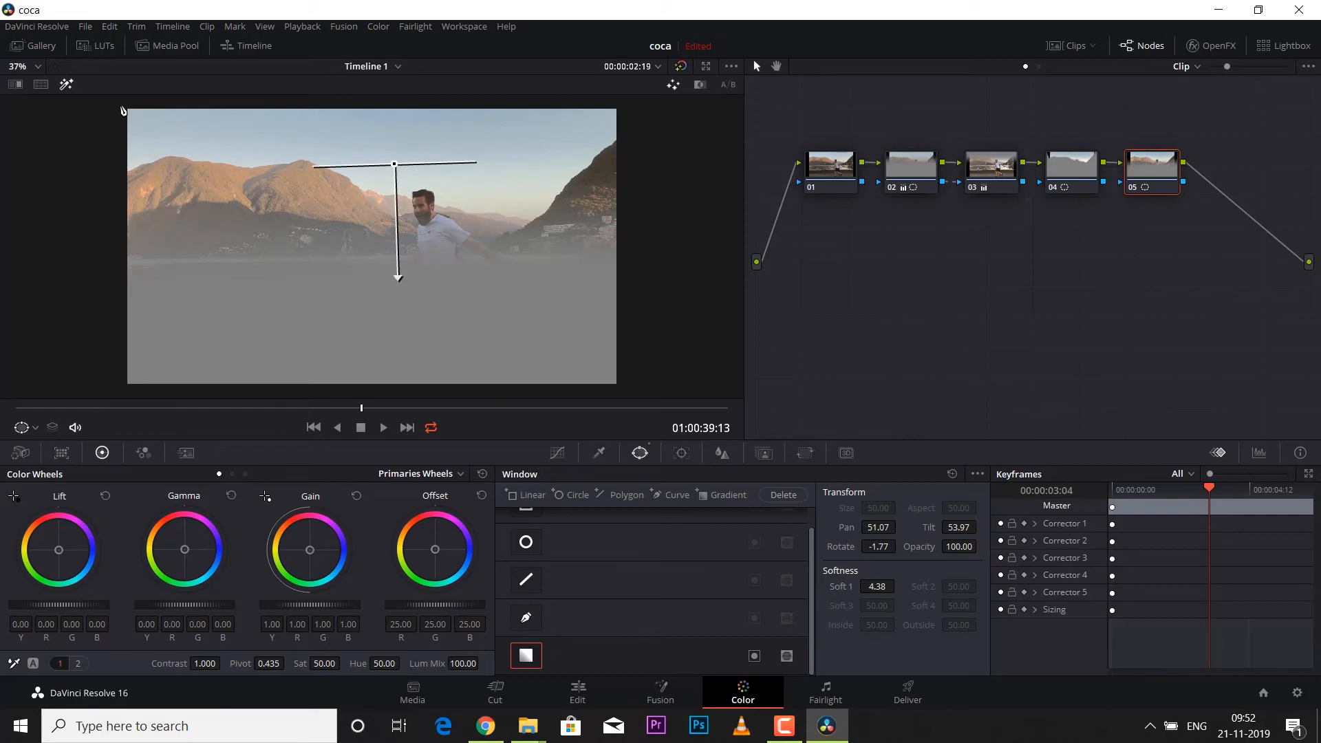
click(69, 84)
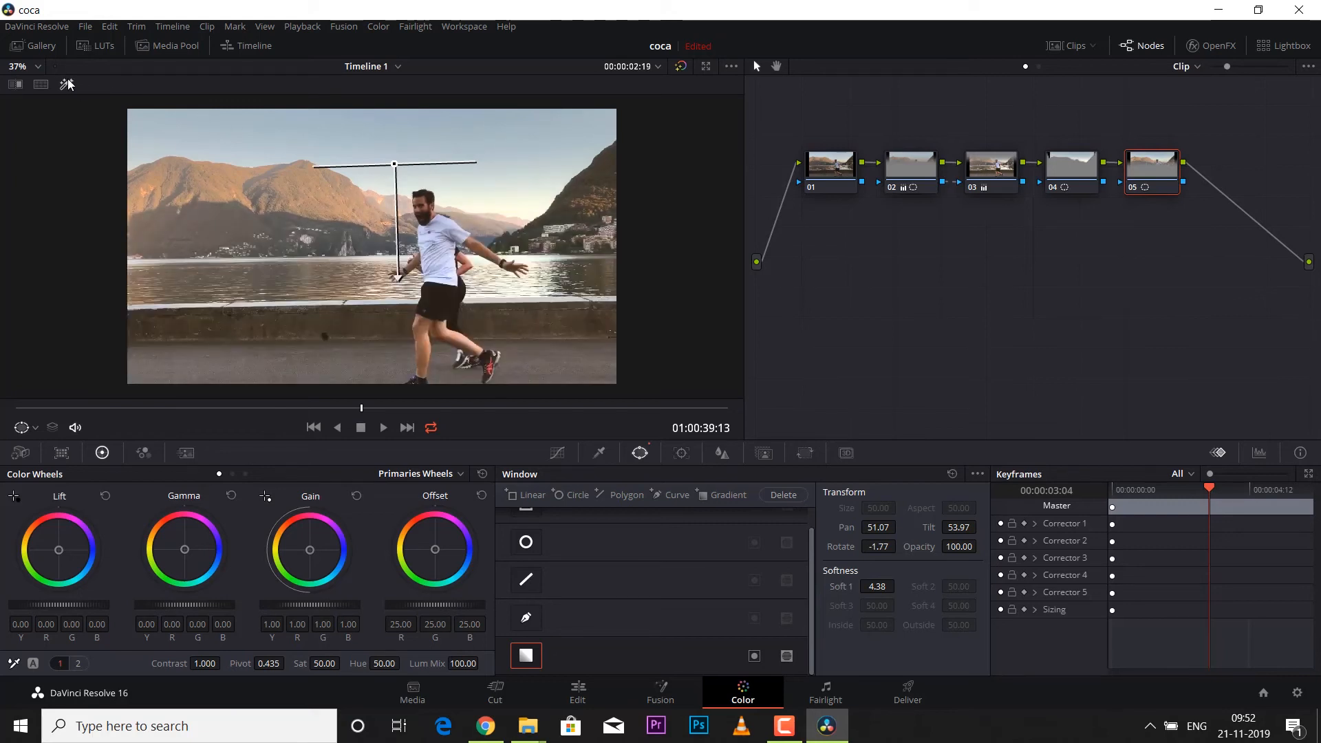
Step: Add an outside node after node 05 for grading the area outside the gradient window
right_click(1141, 170)
mouse_move(1240, 241)
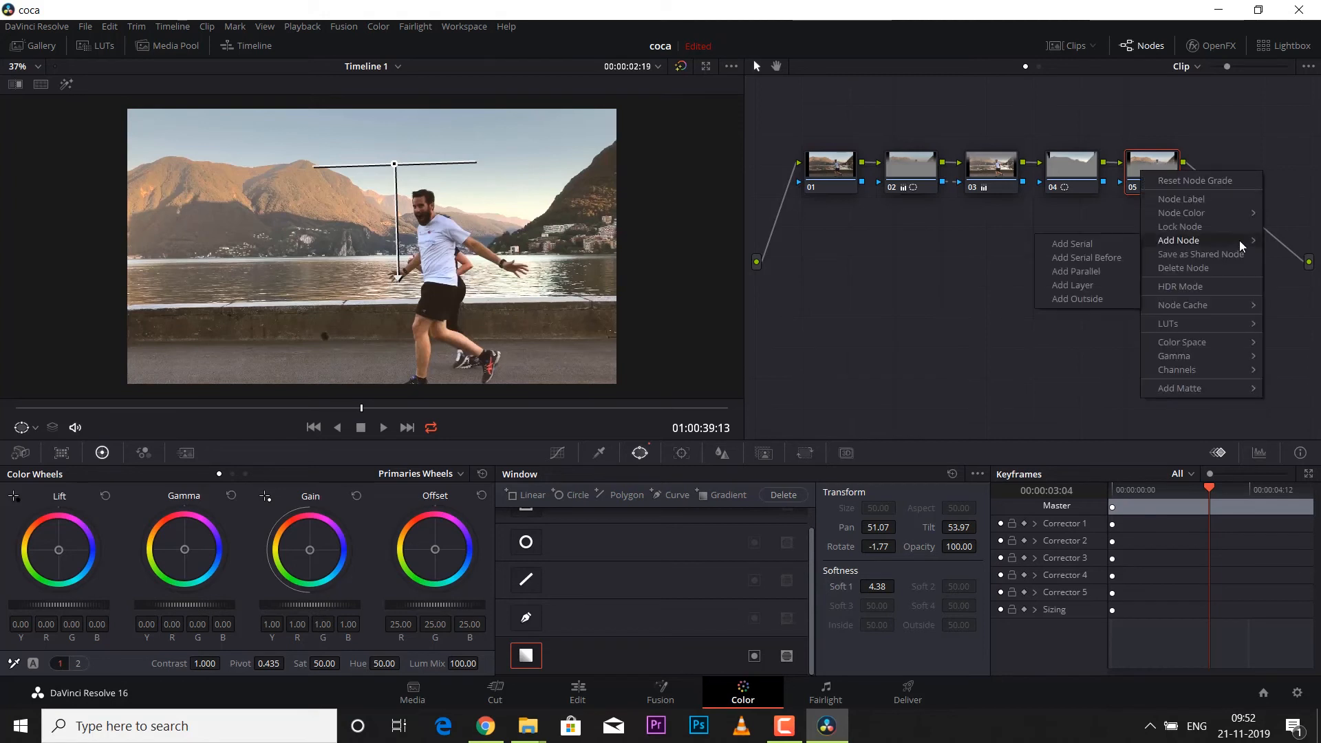
click(1061, 299)
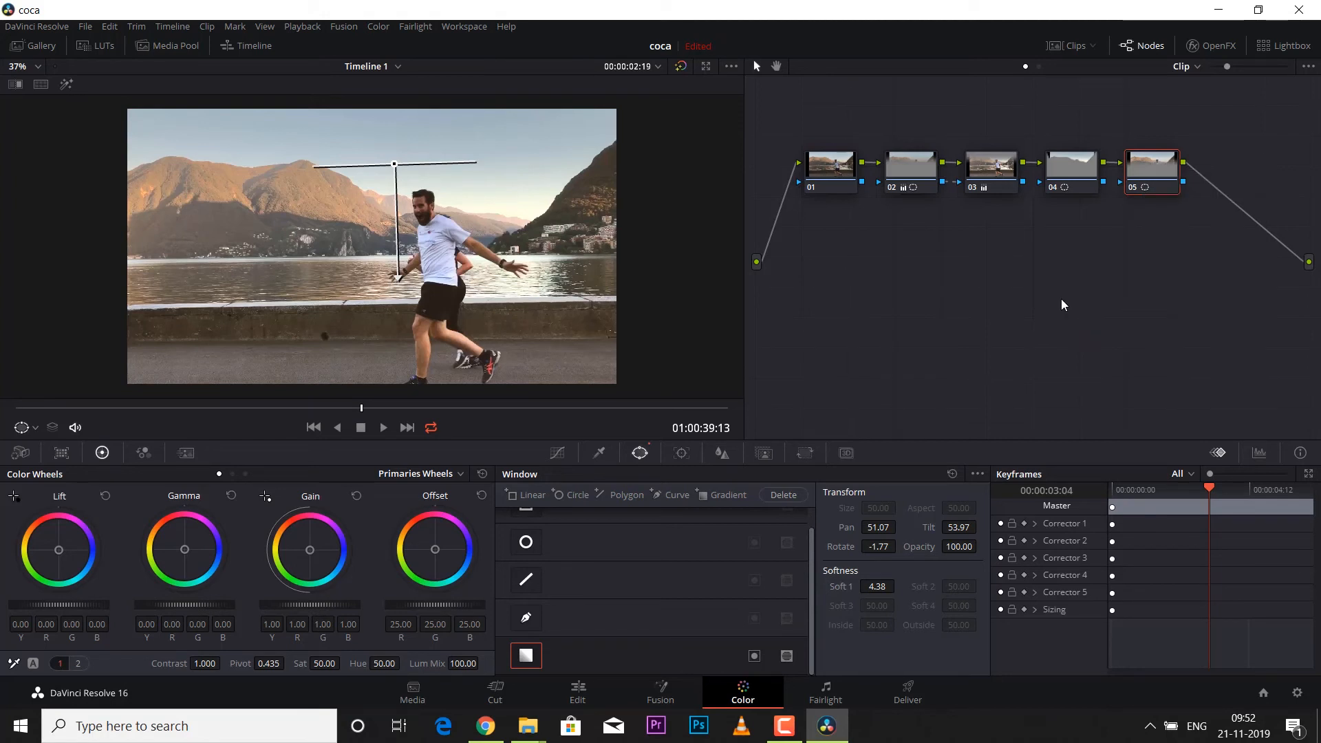
right_click(1136, 180)
mouse_move(1170, 249)
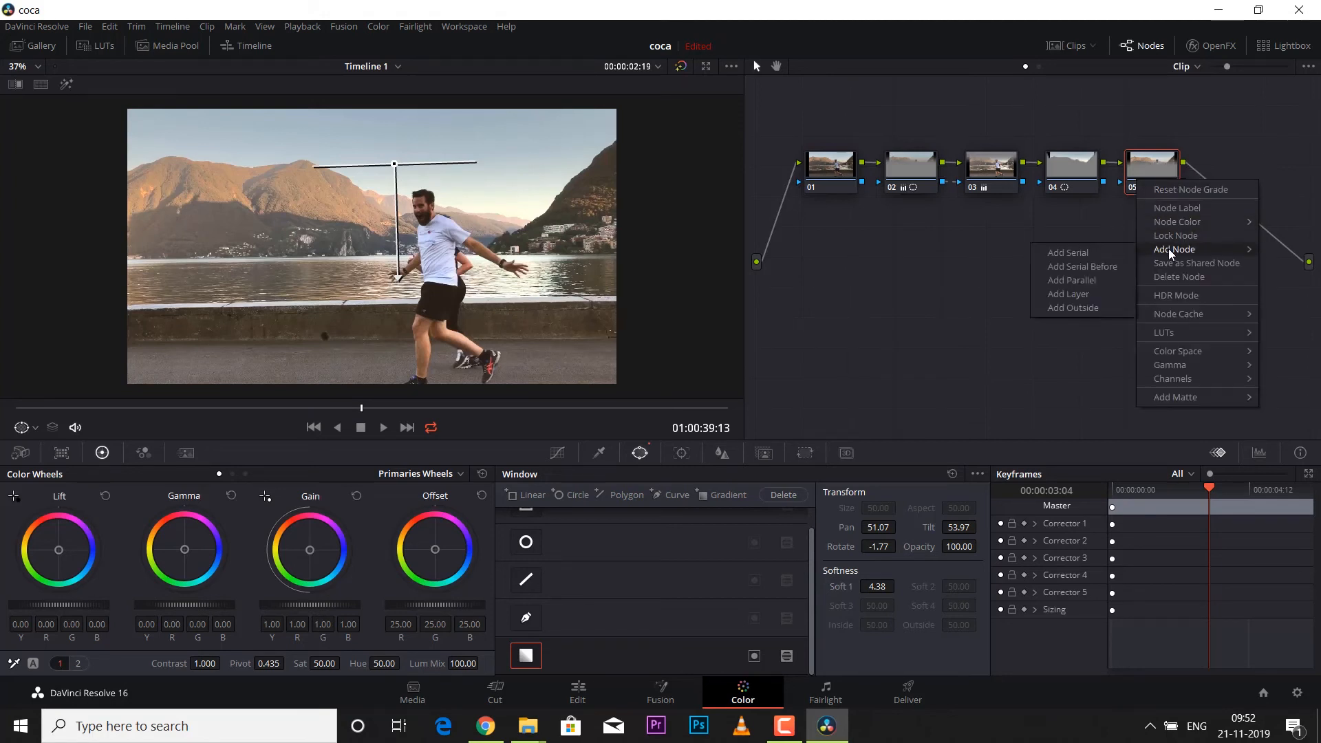
click(1093, 307)
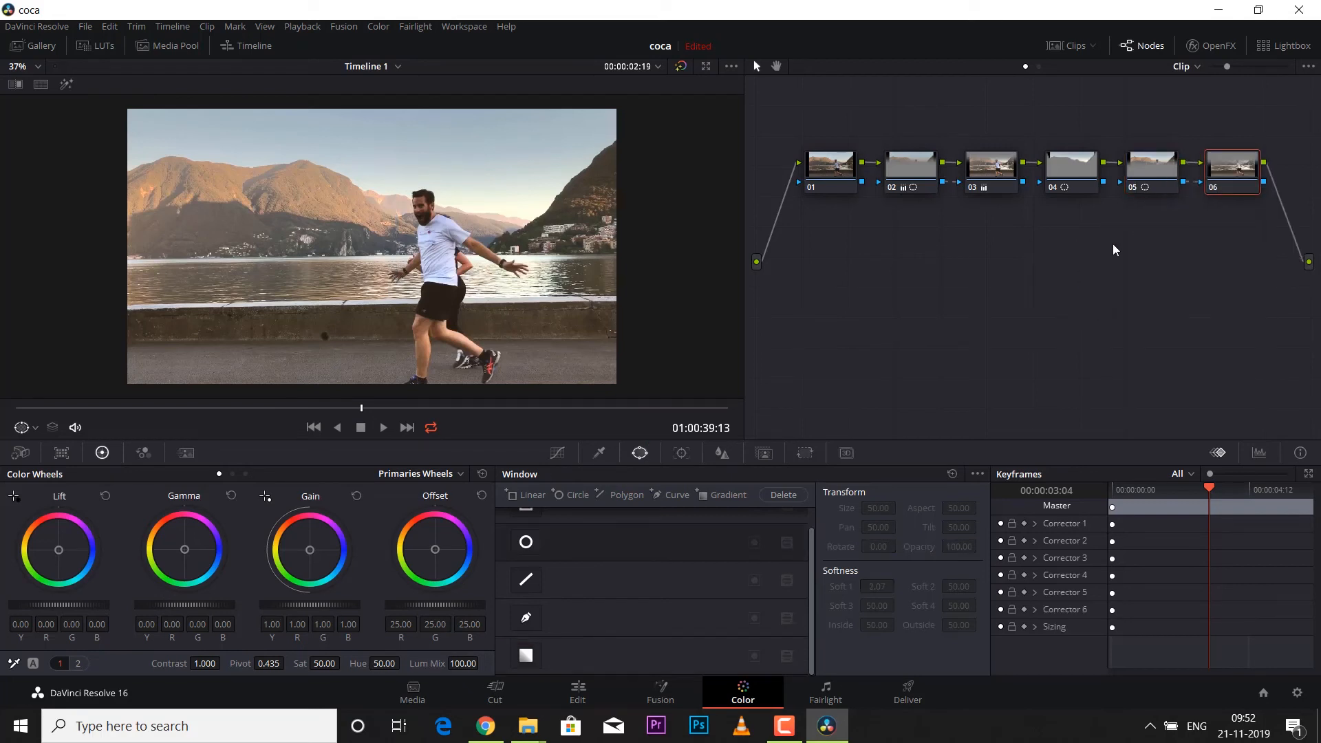
Step: Clear the node graph down to a single ungraded node and place a linear window over the mountains at pan 47.56, tilt 51.25
drag(1216, 172, 828, 282)
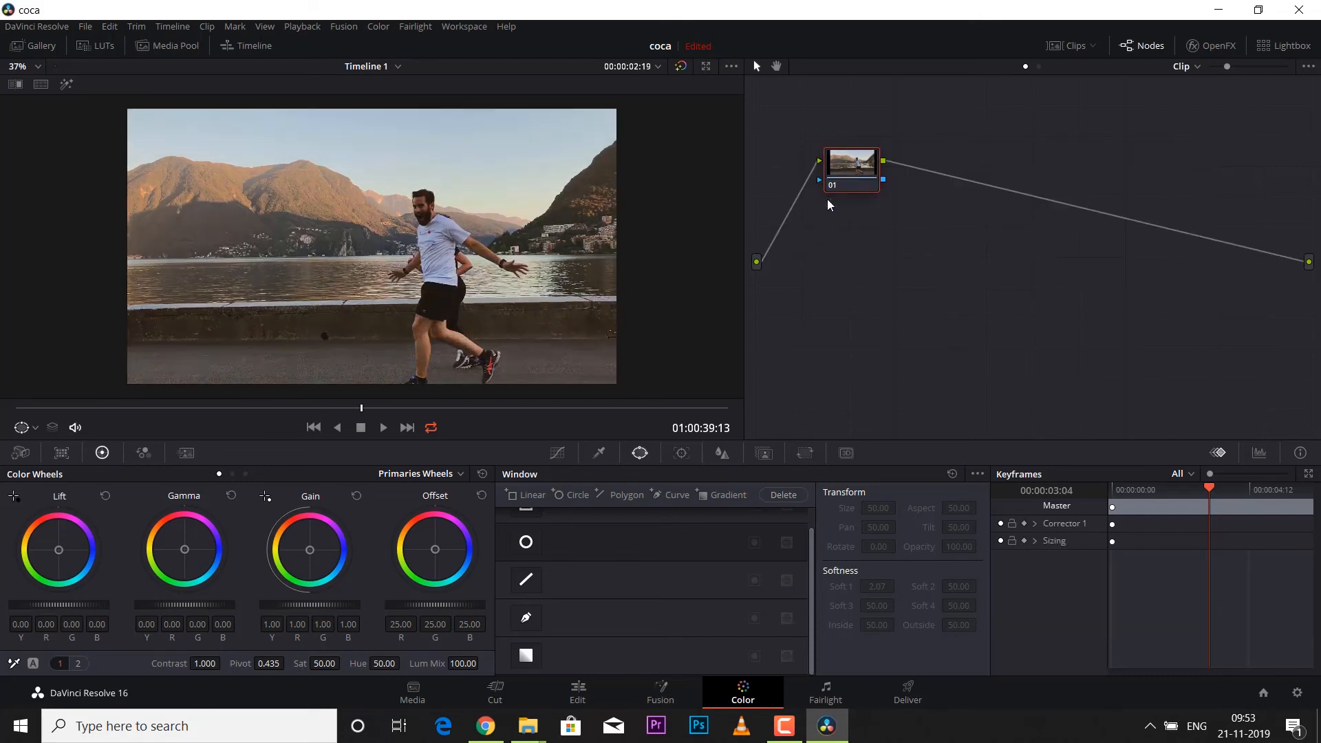
scroll(524, 567, up, 1)
click(526, 528)
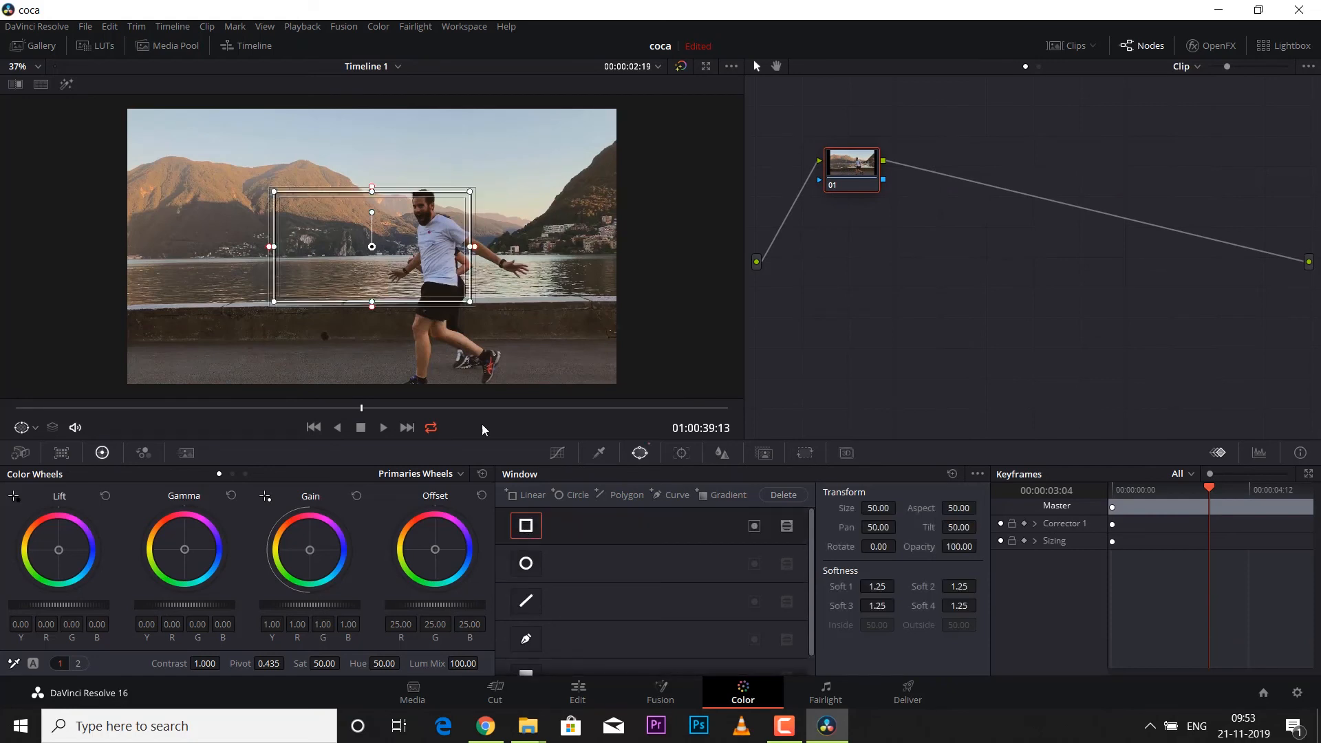
drag(406, 267, 355, 241)
Step: Add a circle window to the same node at pan 56.36, tilt 48.81, and raise the gain to 1.77
click(525, 564)
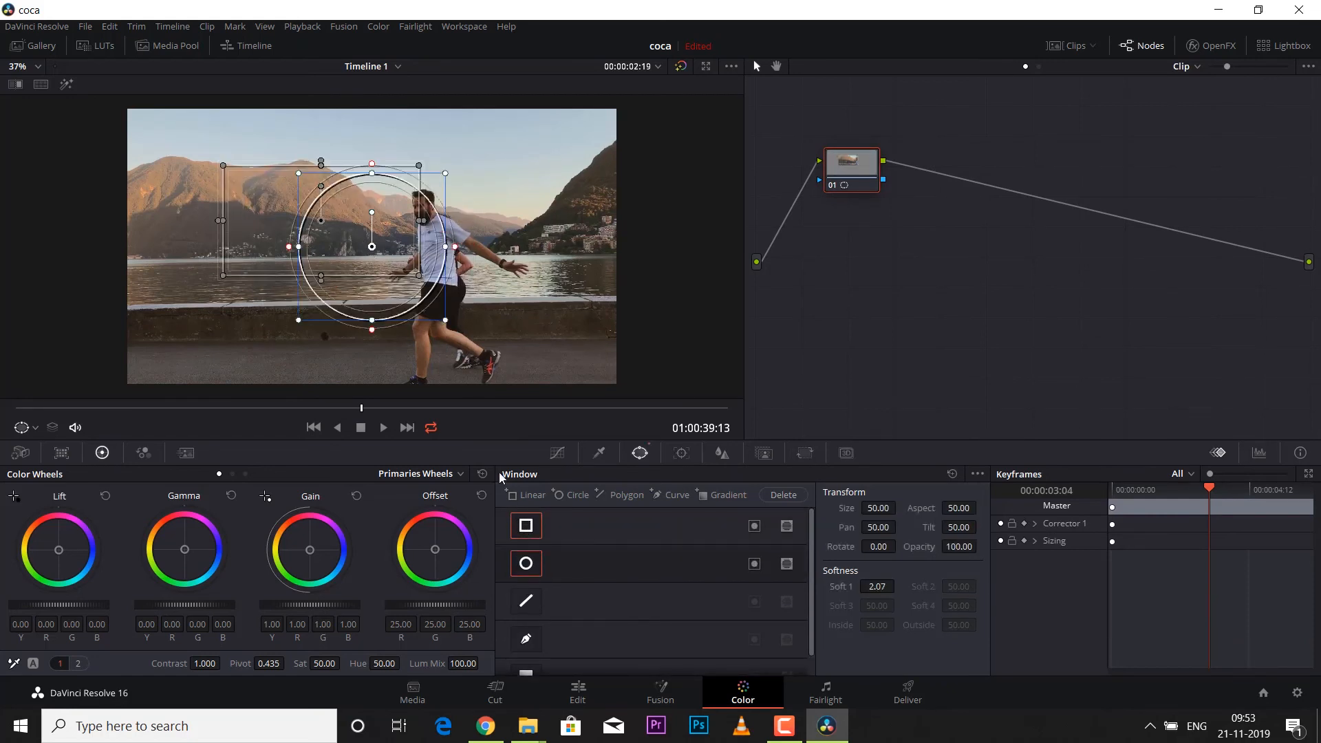
drag(403, 289, 522, 310)
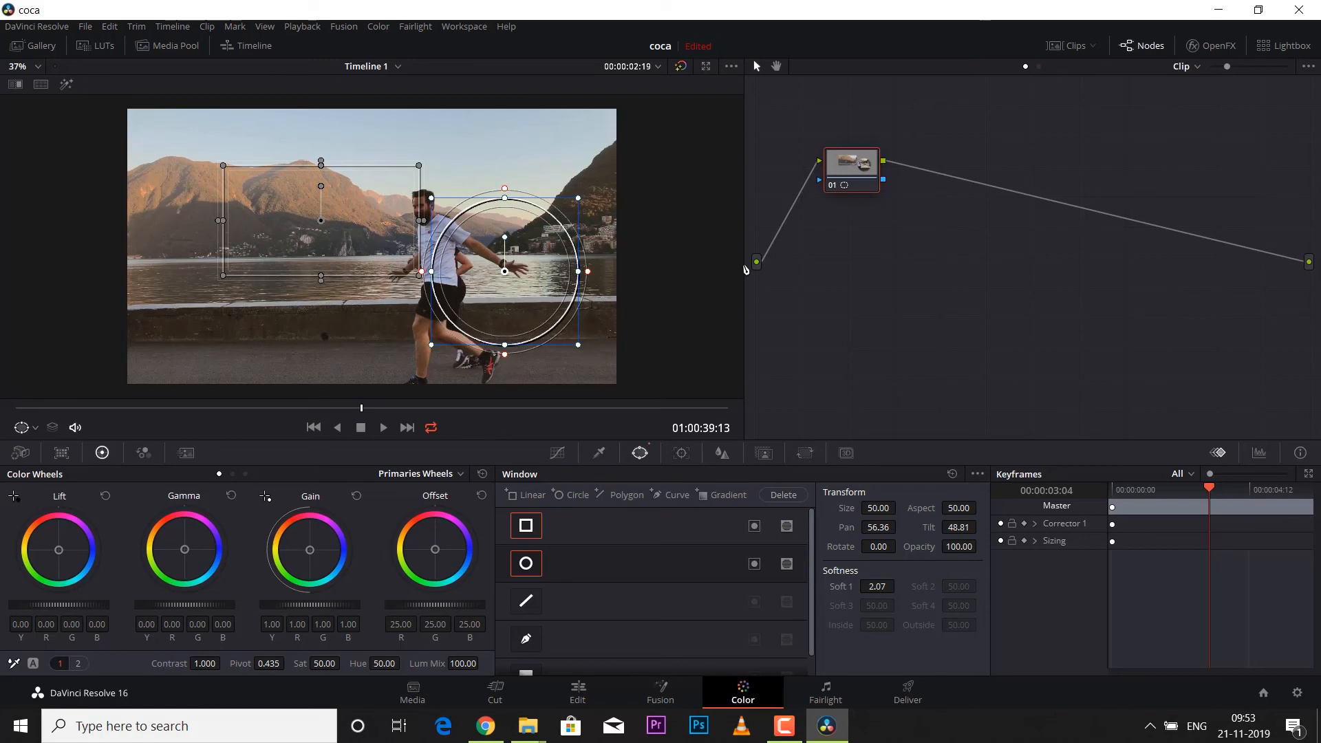
drag(305, 605, 381, 604)
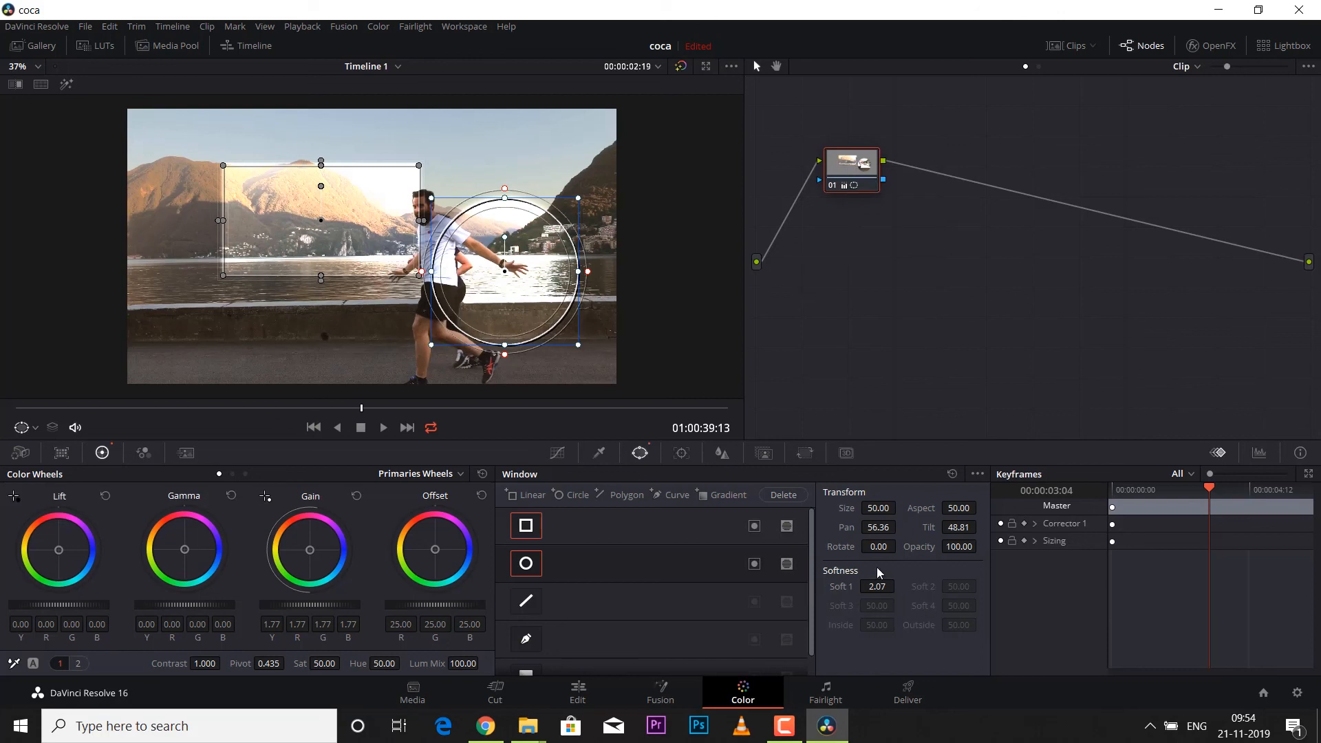
Step: Set the linear window's size to 50.08, aspect to 50.60 and rotation to 2.15
click(351, 260)
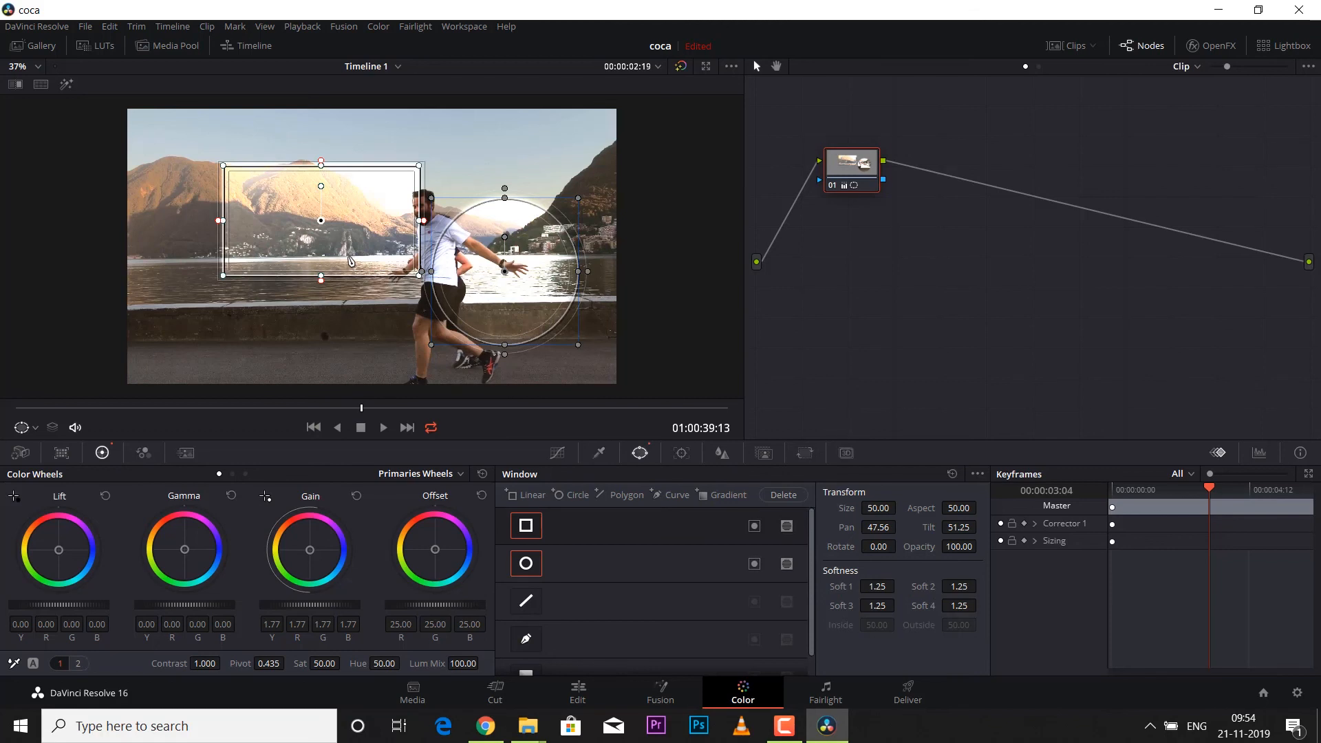
drag(878, 508, 981, 507)
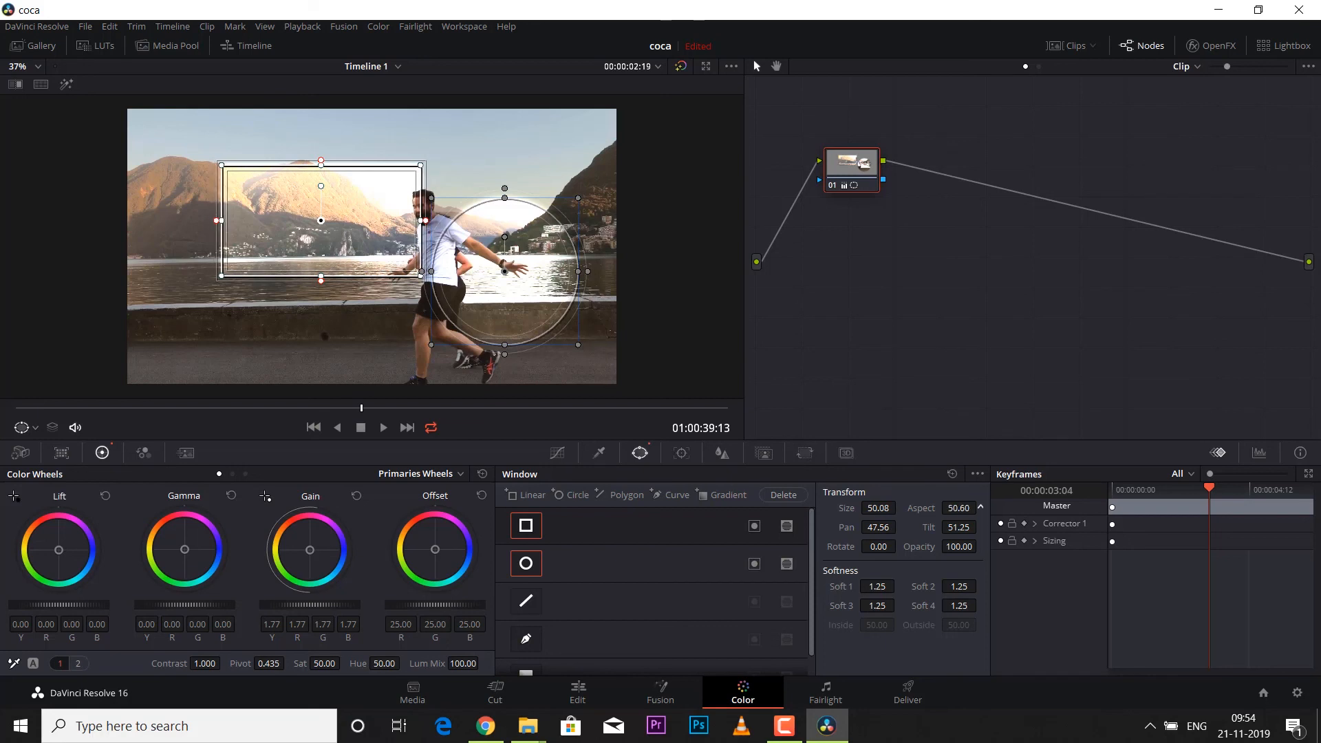
drag(882, 546, 907, 547)
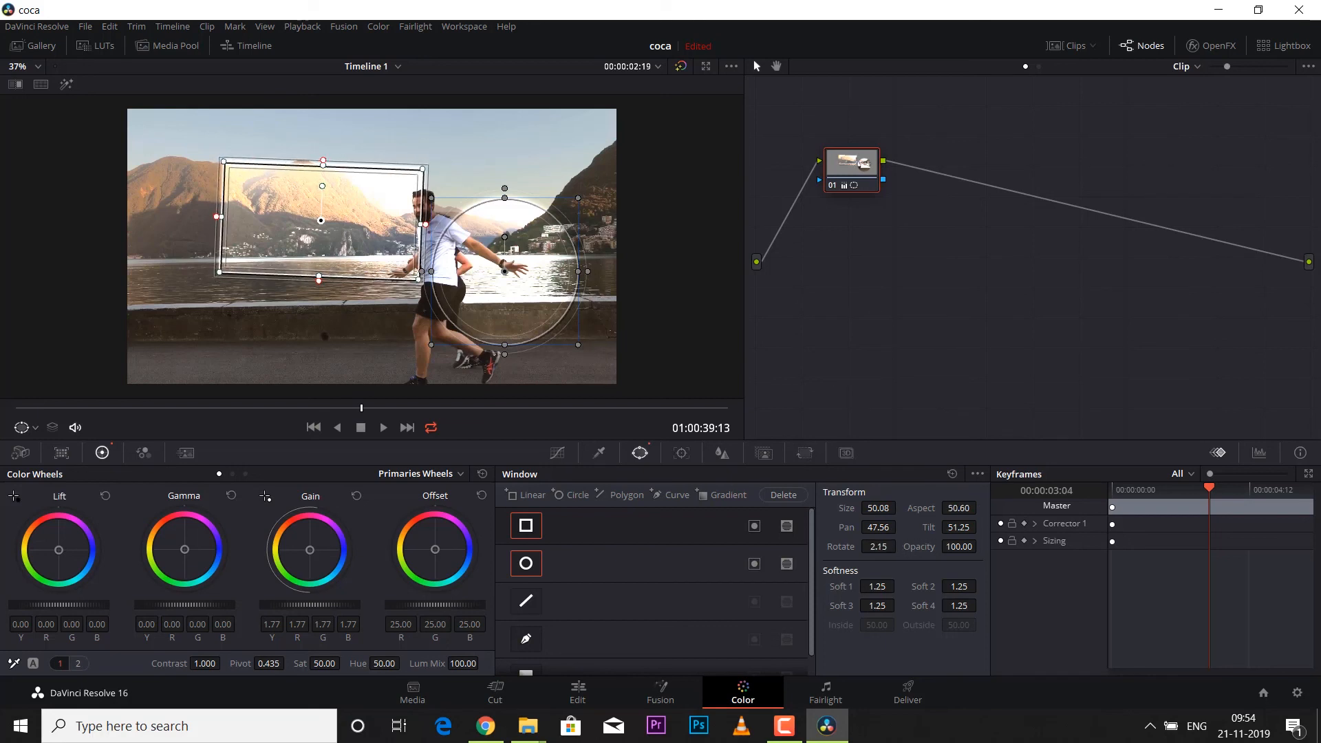